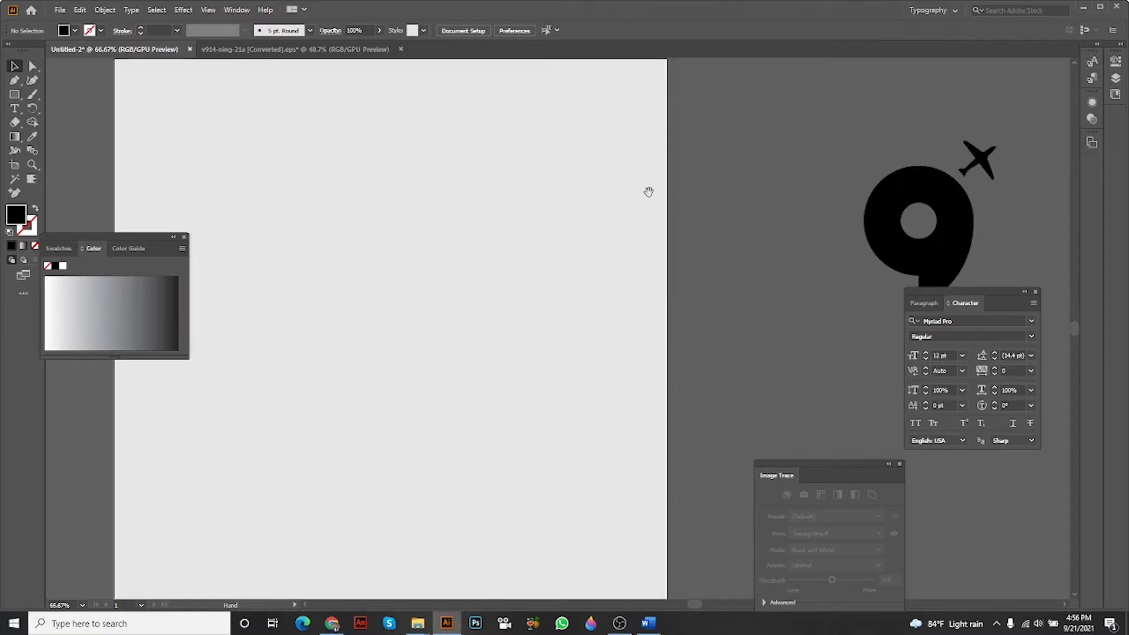
Create a text object reading "slice" in the upper part of the artboard.
drag(652, 188, 731, 191)
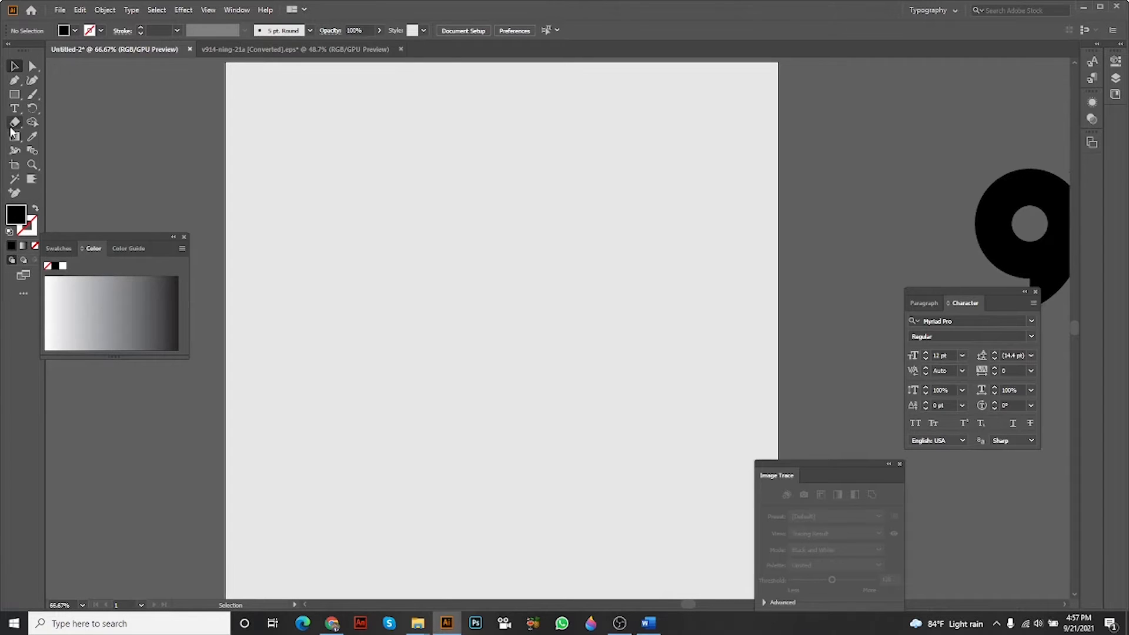
click(15, 109)
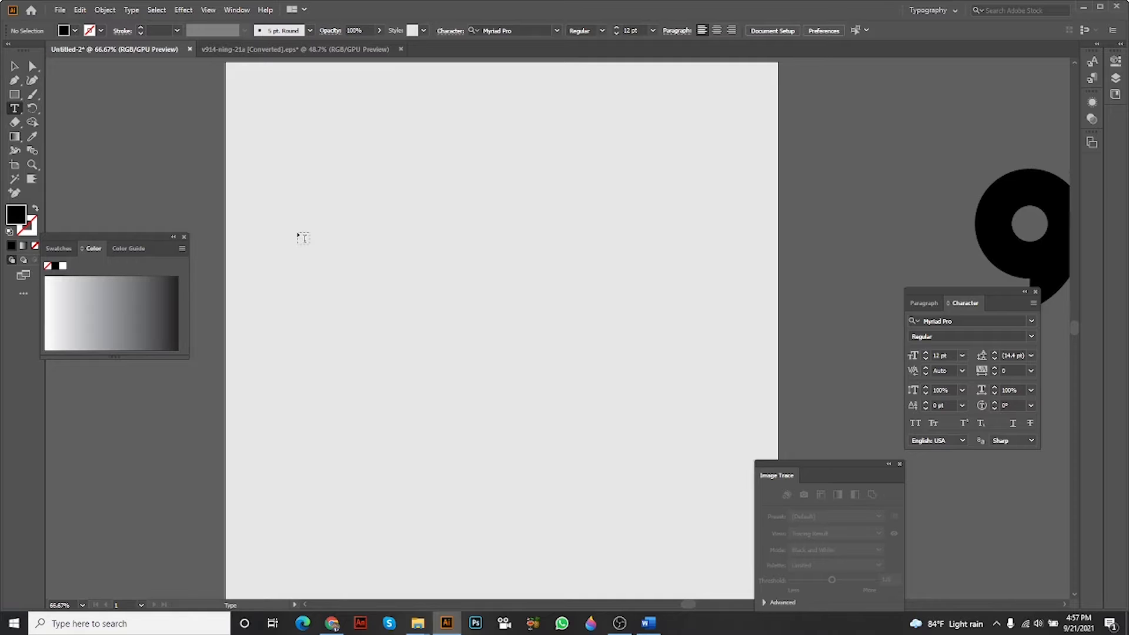
click(305, 258)
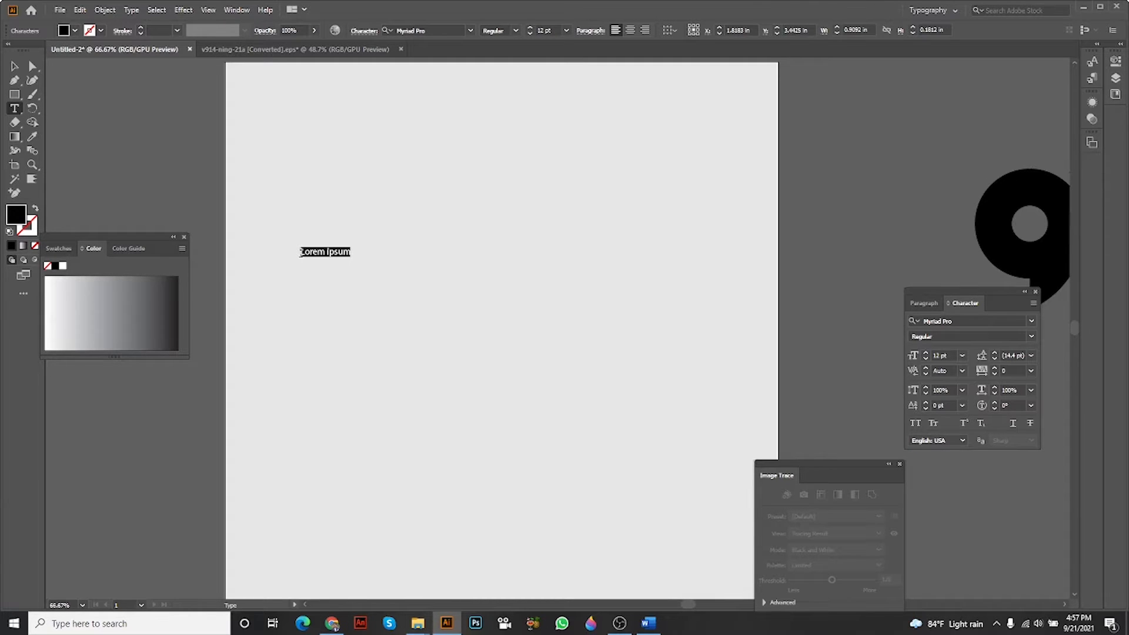
text(slice)
key(Escape)
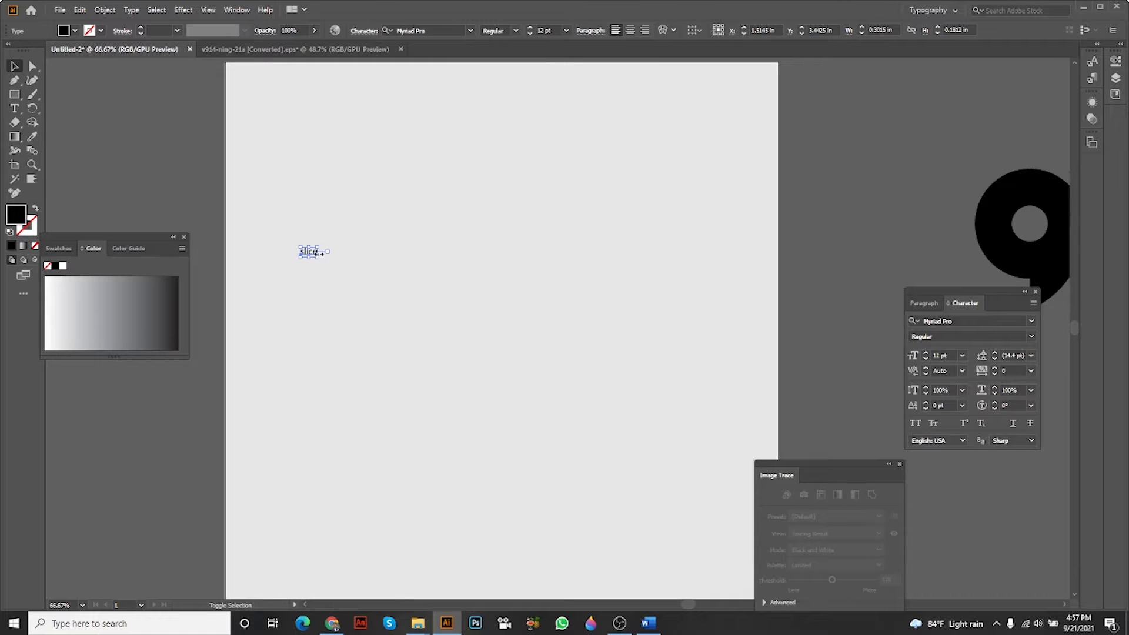
Scale the "slice" text up to about 218 pt and position it in the upper middle of the artboard.
drag(319, 254, 606, 254)
shift+click(557, 260)
drag(483, 271, 503, 291)
drag(503, 291, 523, 311)
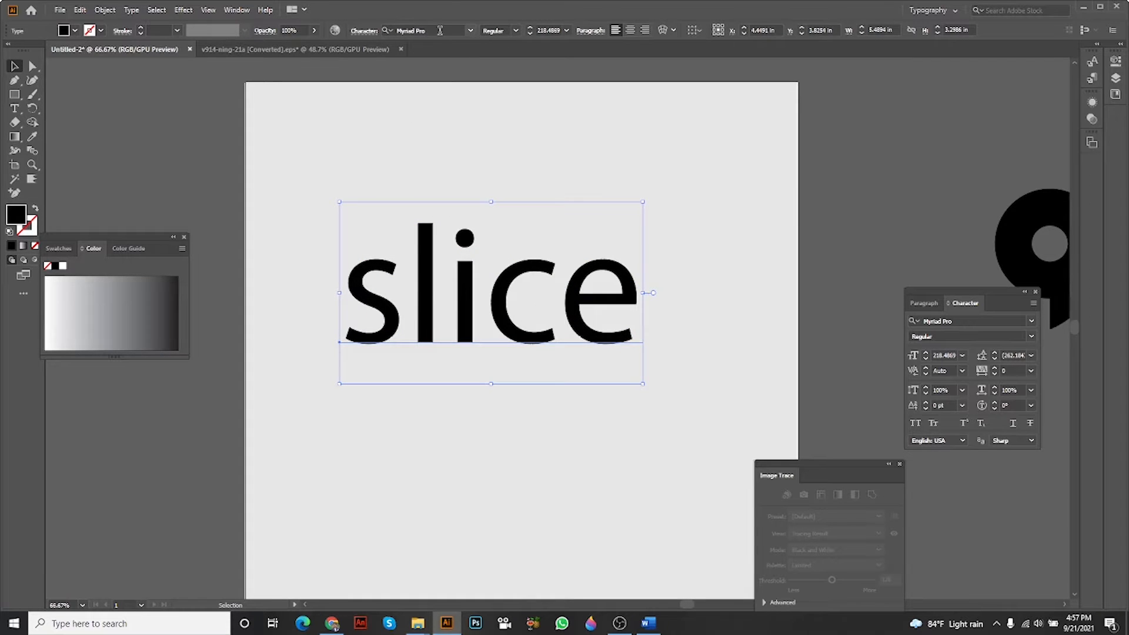
Set the word's font to University Regular, then scale it down to about 171 pt so it fits across the artboard.
click(470, 31)
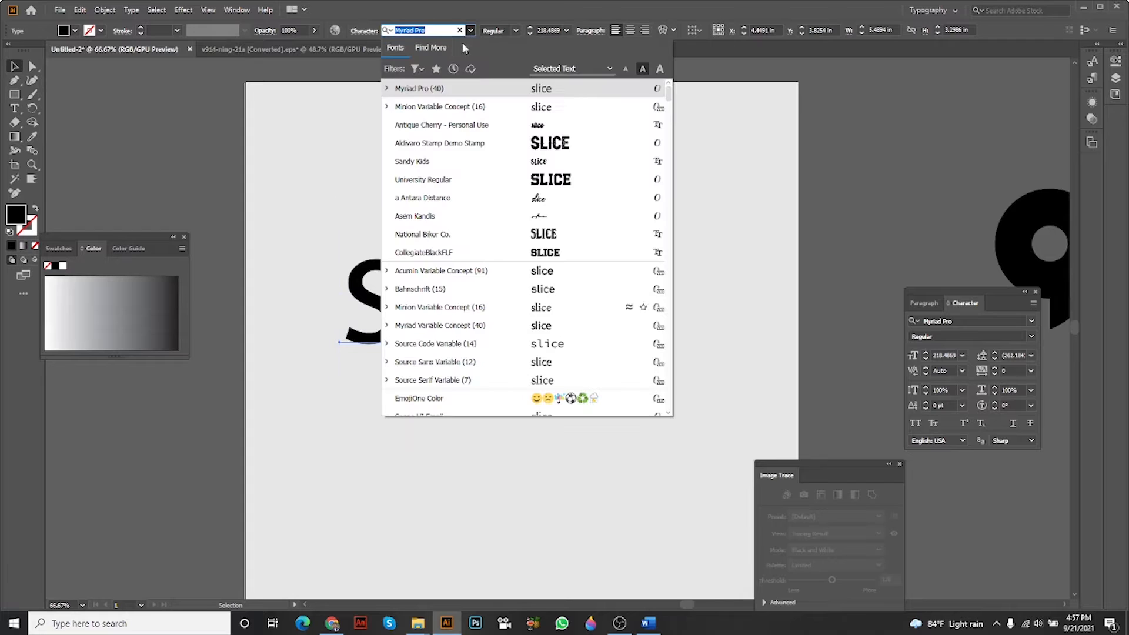
click(551, 180)
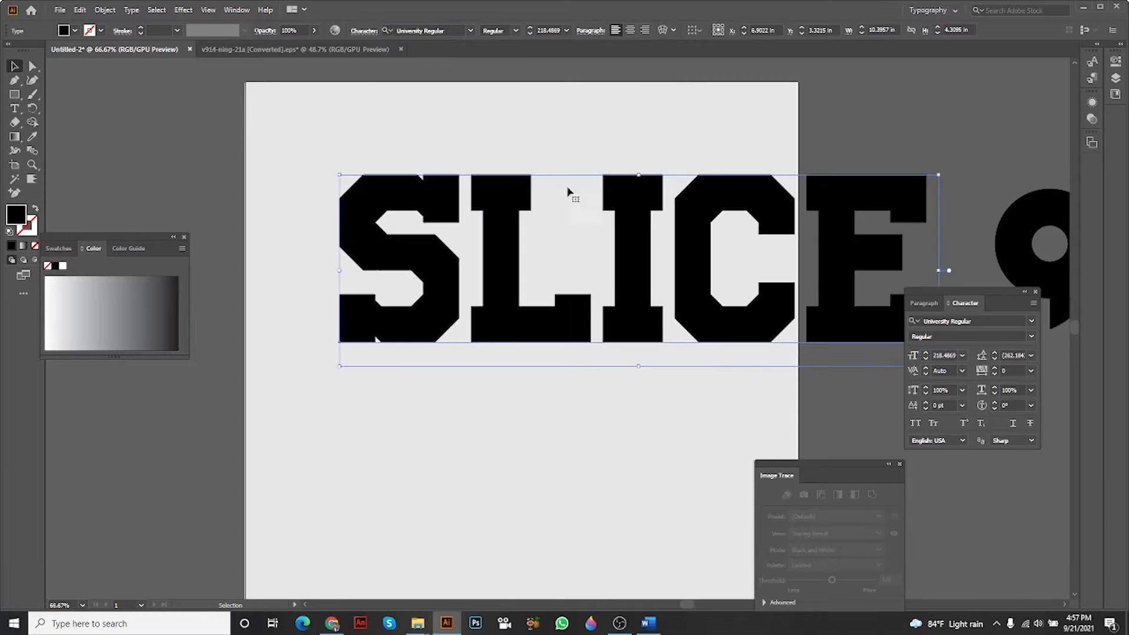
drag(853, 300, 721, 301)
click(761, 330)
drag(553, 293, 591, 289)
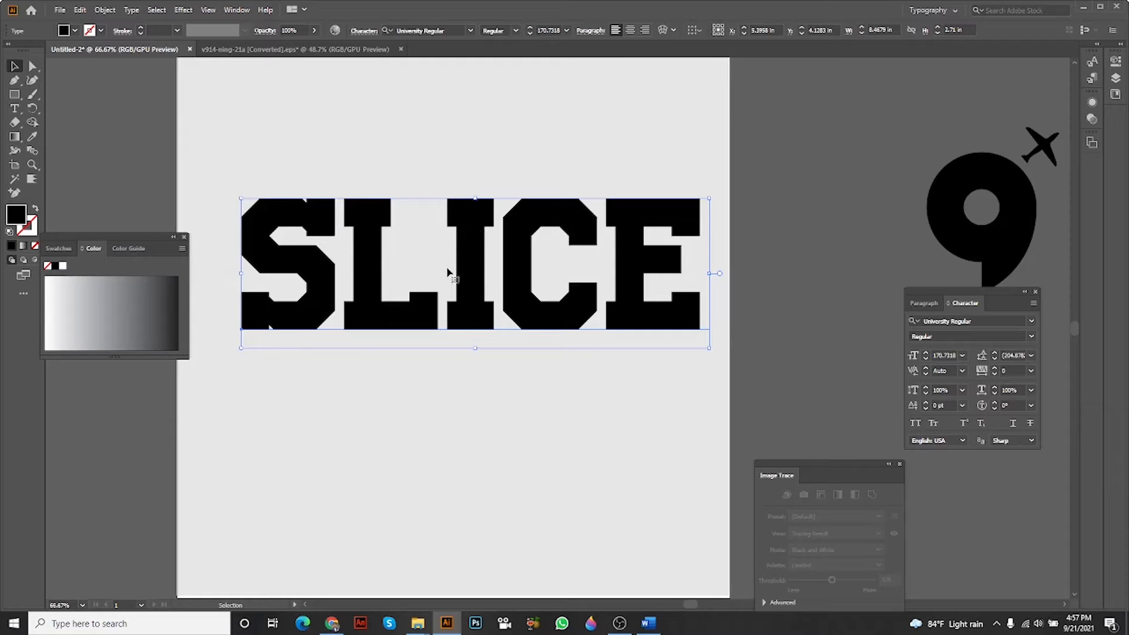
right_click(476, 248)
click(475, 142)
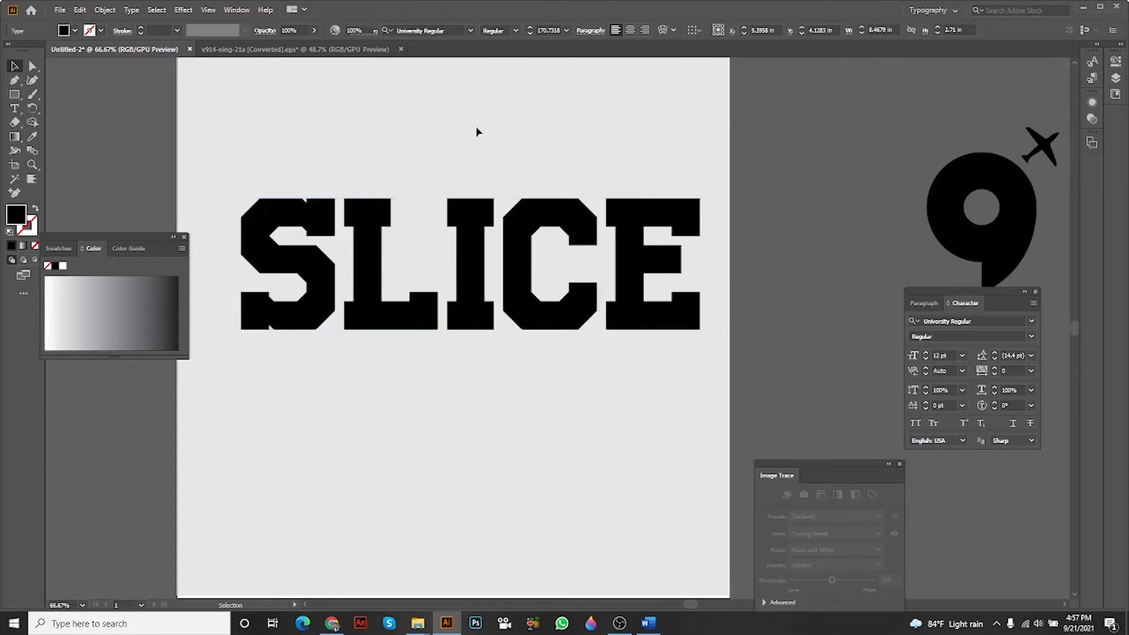
click(467, 236)
scroll(468, 238, up, 2)
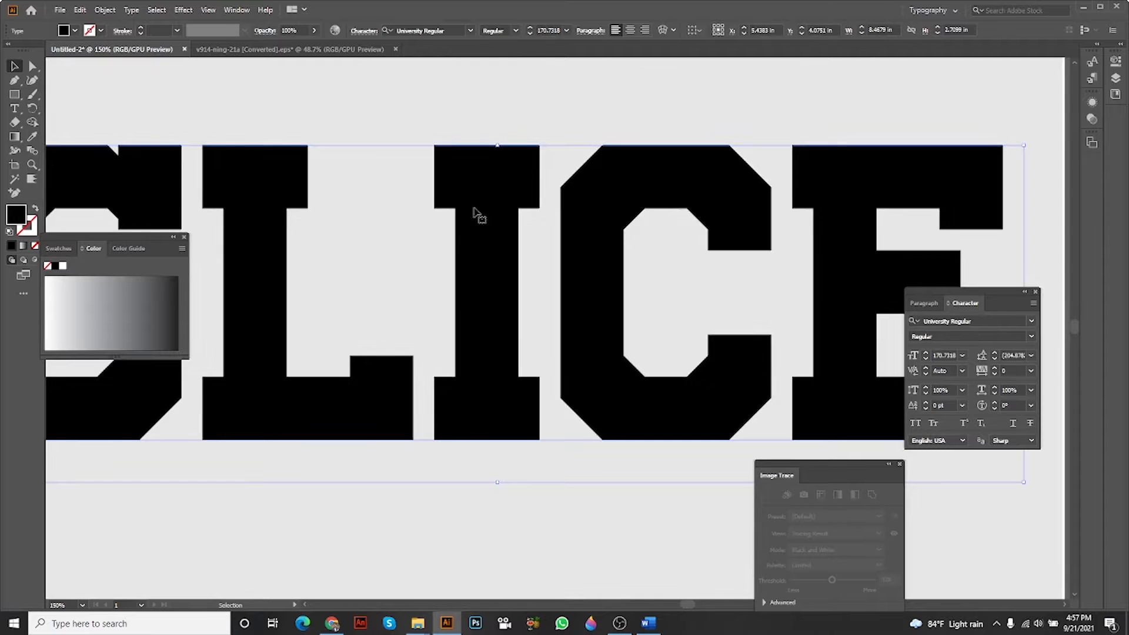
key(ctrl+0)
scroll(562, 244, up, 2)
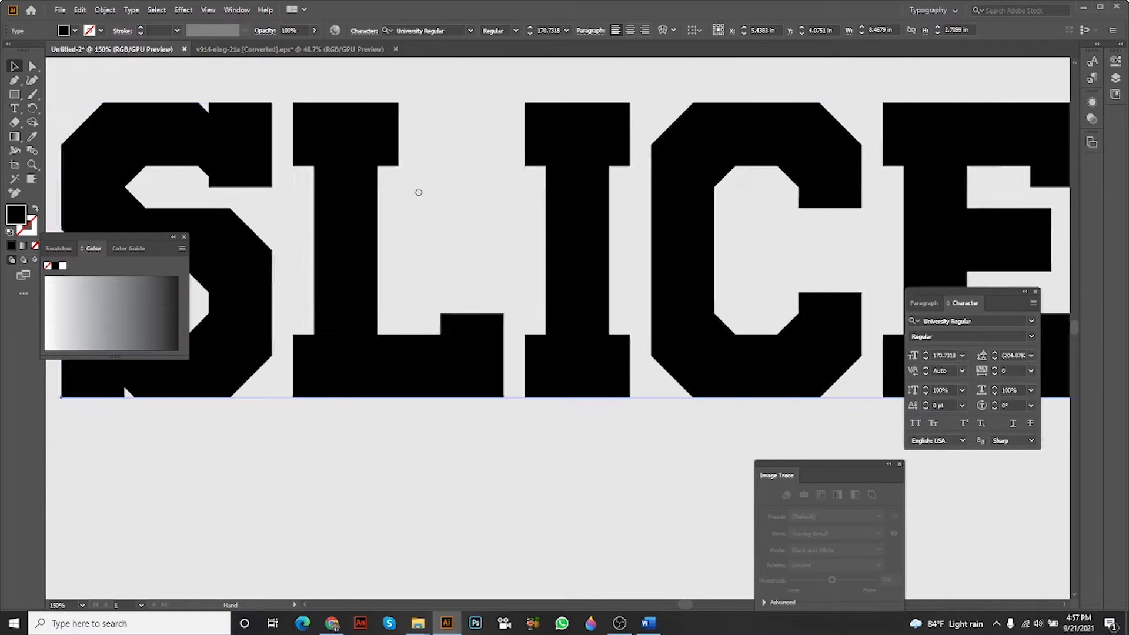
scroll(415, 189, left, 3)
click(15, 108)
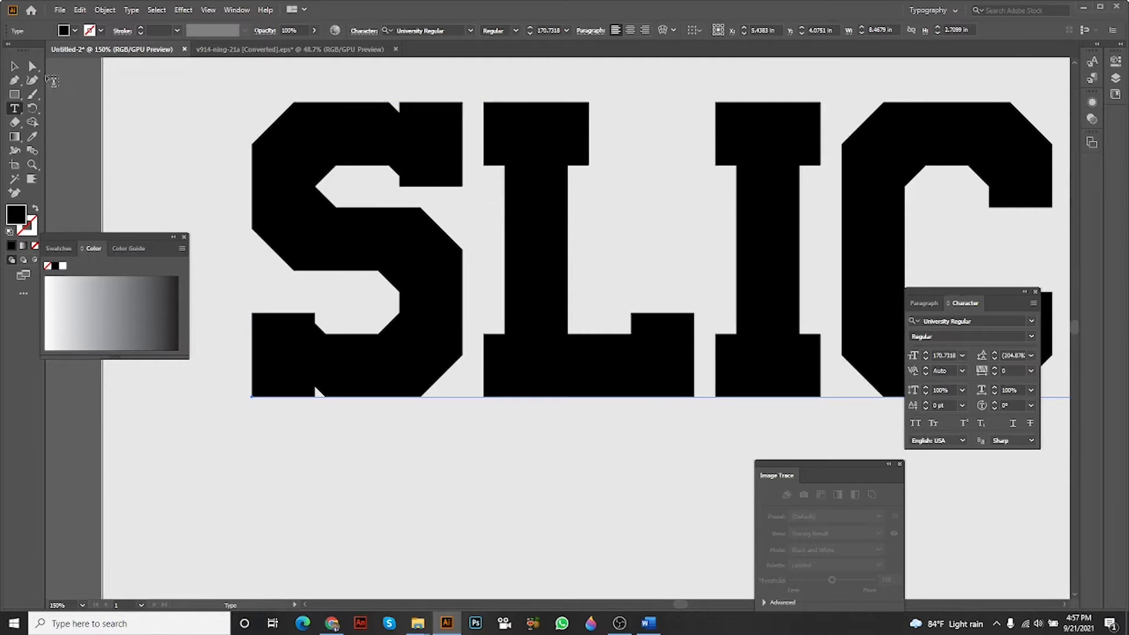
click(15, 67)
key(ctrl+minus)
key(ctrl+minus)
Convert the SLICE text to outlines.
click(457, 223)
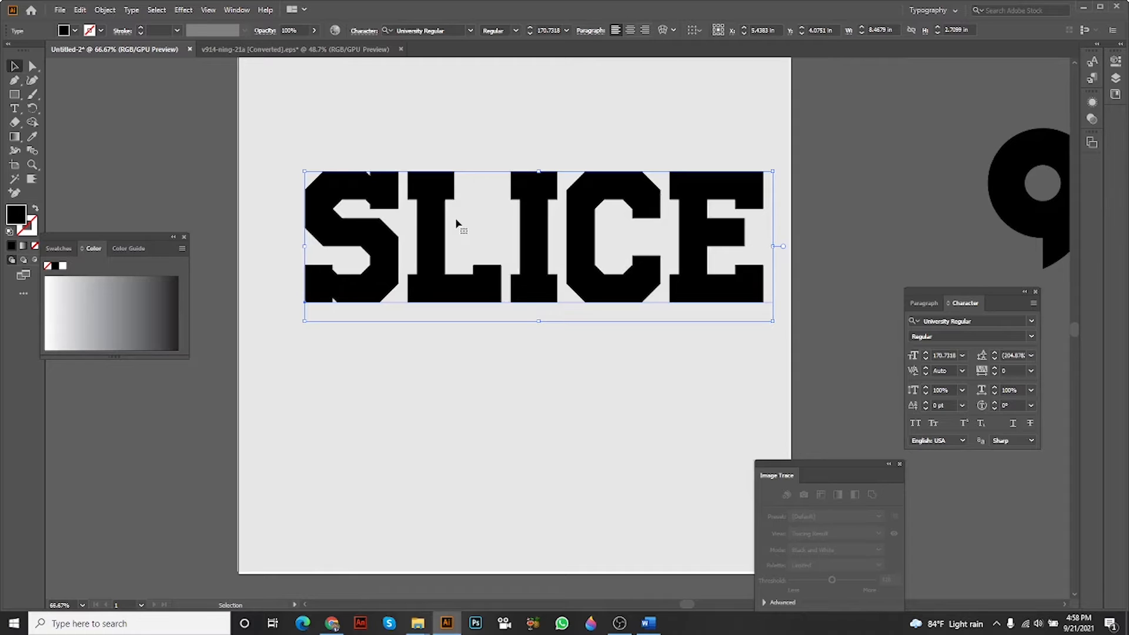
right_click(448, 223)
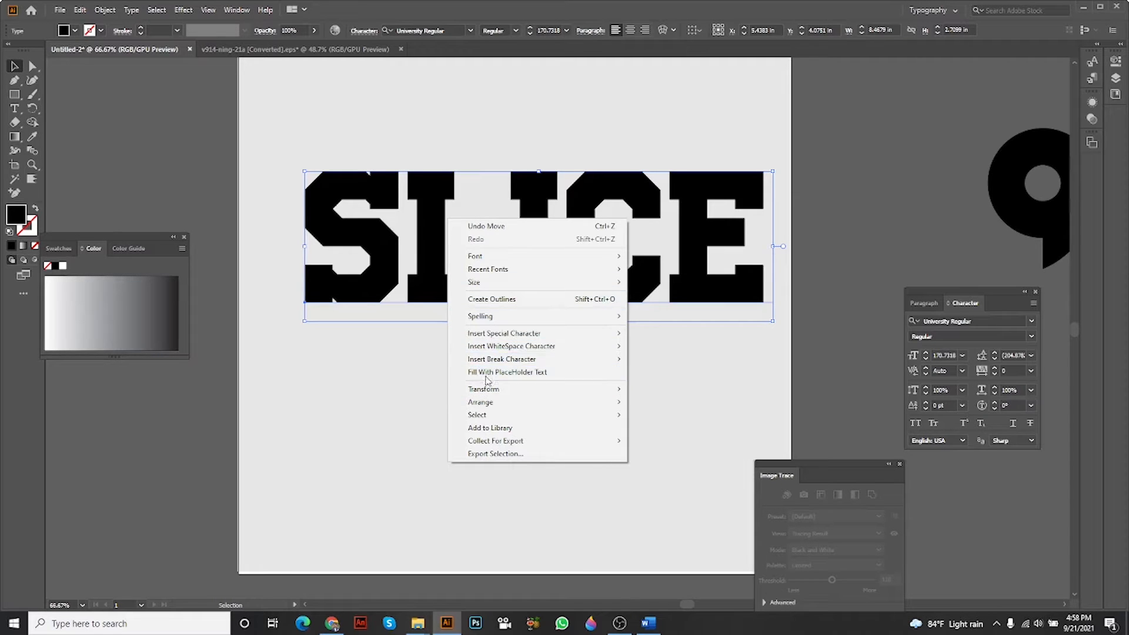
click(497, 300)
Try to reshape the small notch on the top edge of the S in SLICE by moving its inner anchor point.
key(ctrl+1)
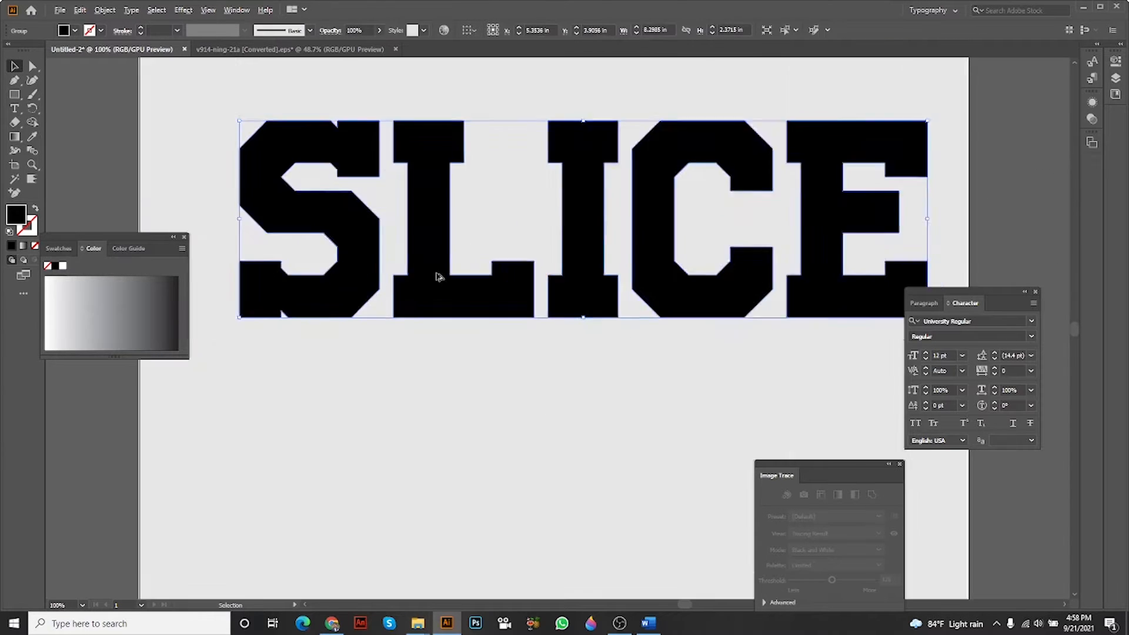
scroll(438, 276, up, 1)
scroll(368, 207, up, 1)
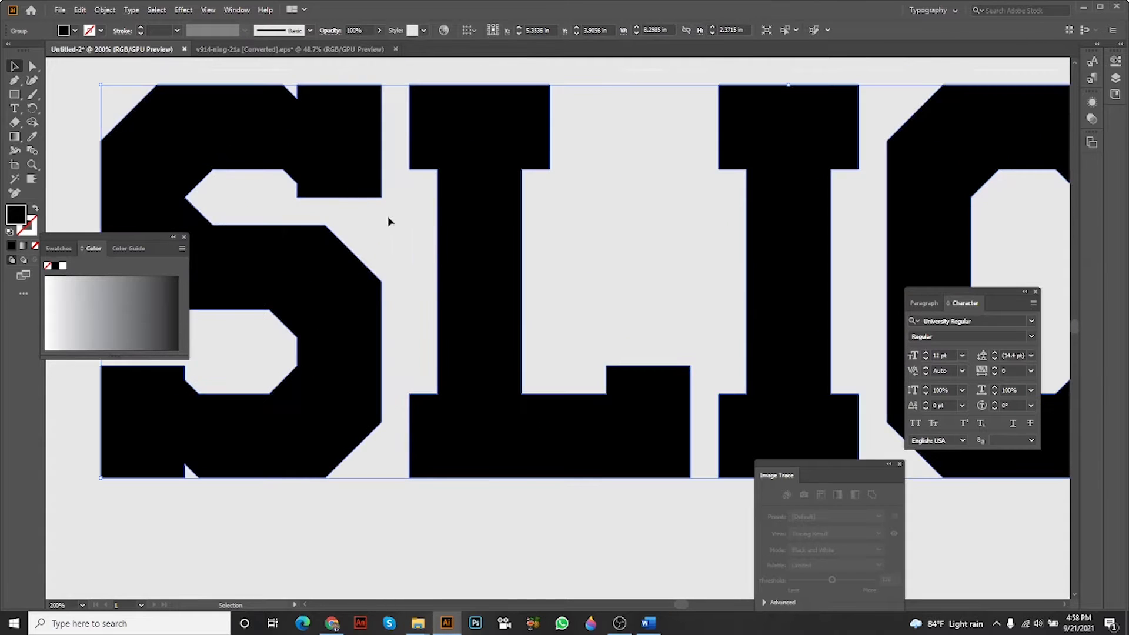
scroll(430, 187, up, 2)
drag(417, 152, 625, 381)
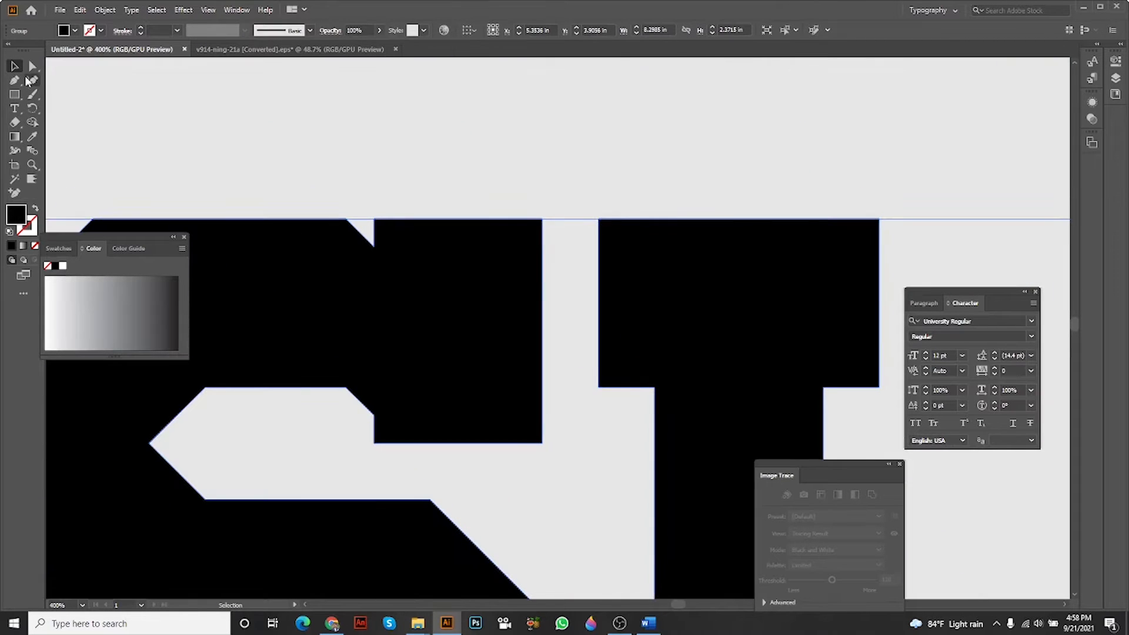
click(32, 66)
scroll(324, 197, up, 3)
click(475, 344)
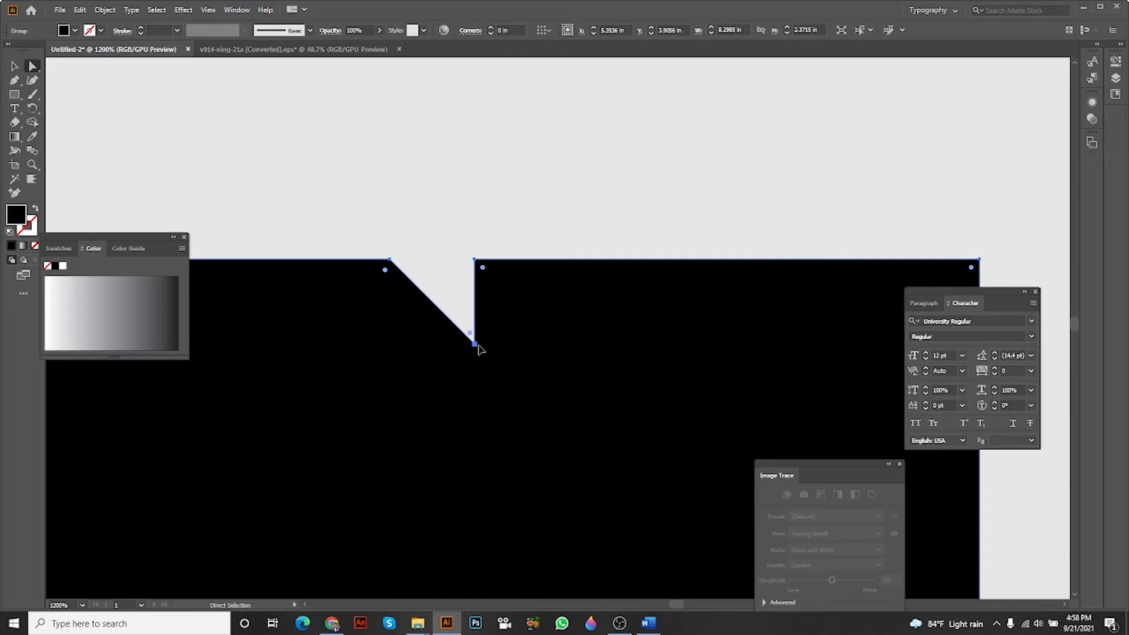
drag(478, 346, 442, 279)
key(ctrl+z)
scroll(497, 312, down, 4)
drag(499, 317, 474, 237)
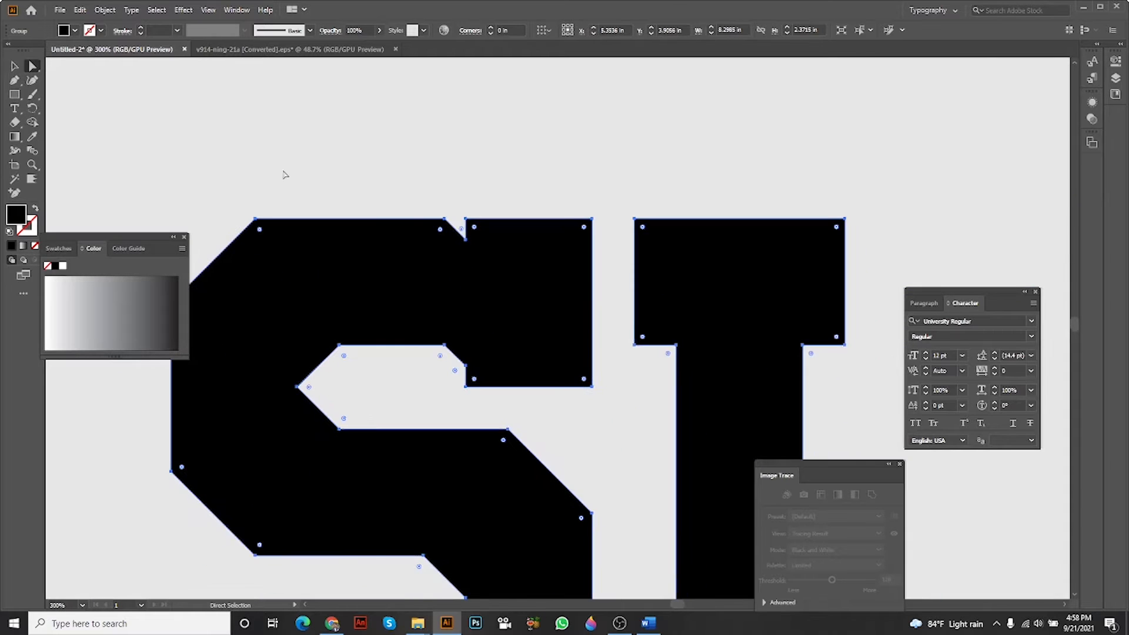
click(15, 66)
click(364, 150)
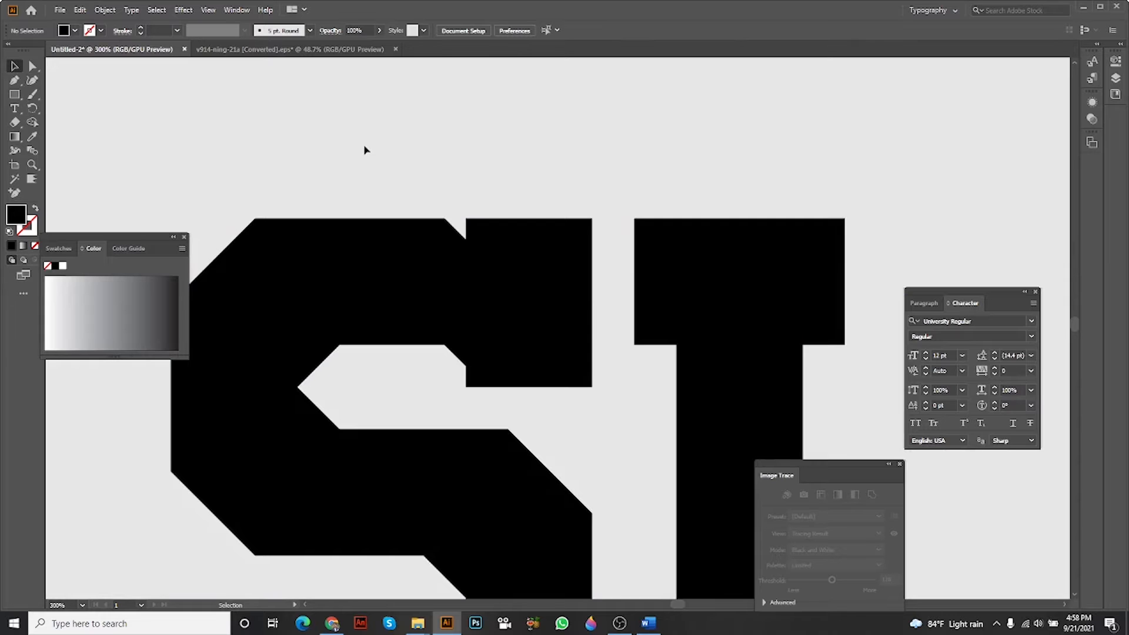
scroll(364, 150, down, 3)
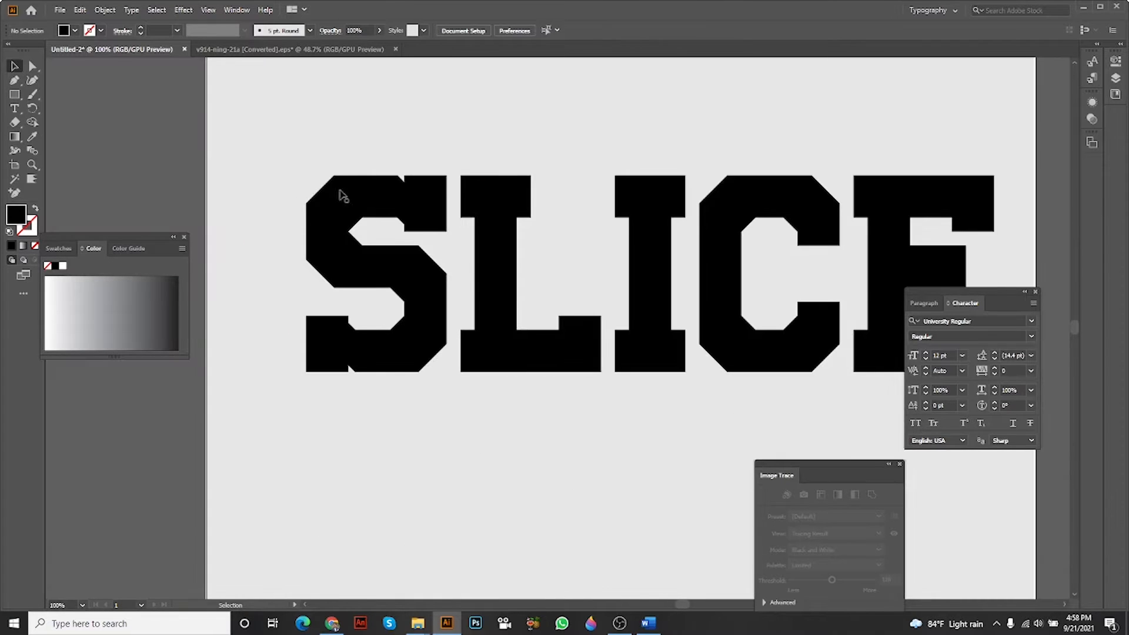
Add a separate text object with the letter S in the empty area below the SLICE lettering.
click(15, 108)
scroll(406, 294, down, 2)
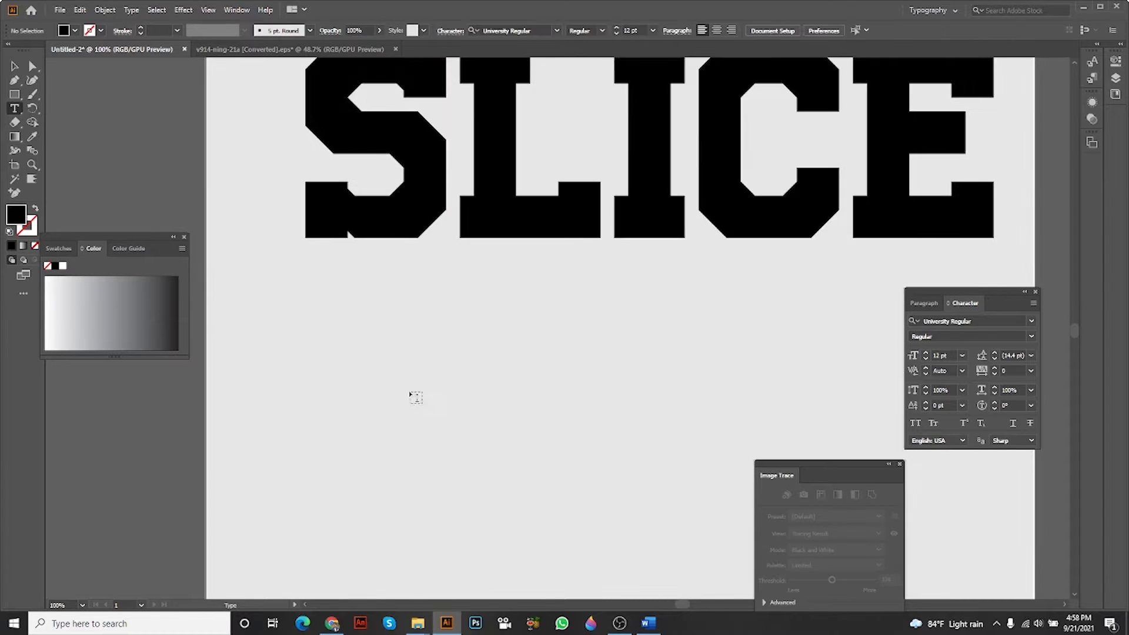
scroll(388, 409, up, 2)
click(384, 403)
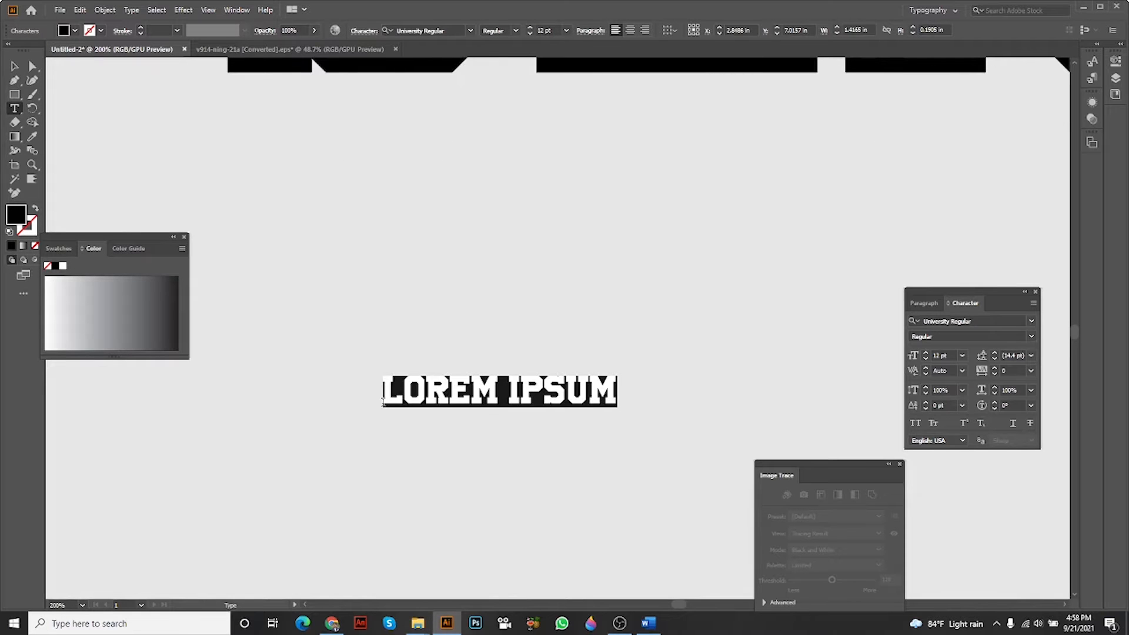
text(S)
key(Escape)
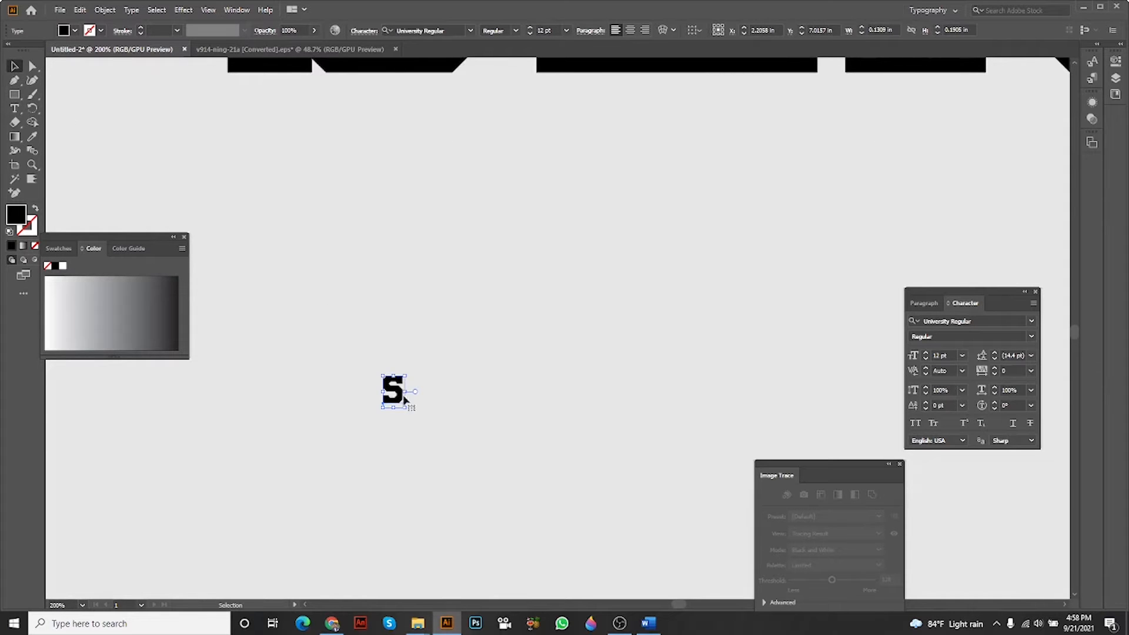
Scale the separate letter S up to about 177 pt and position it at the artboard's lower left.
drag(415, 391, 675, 388)
click(761, 370)
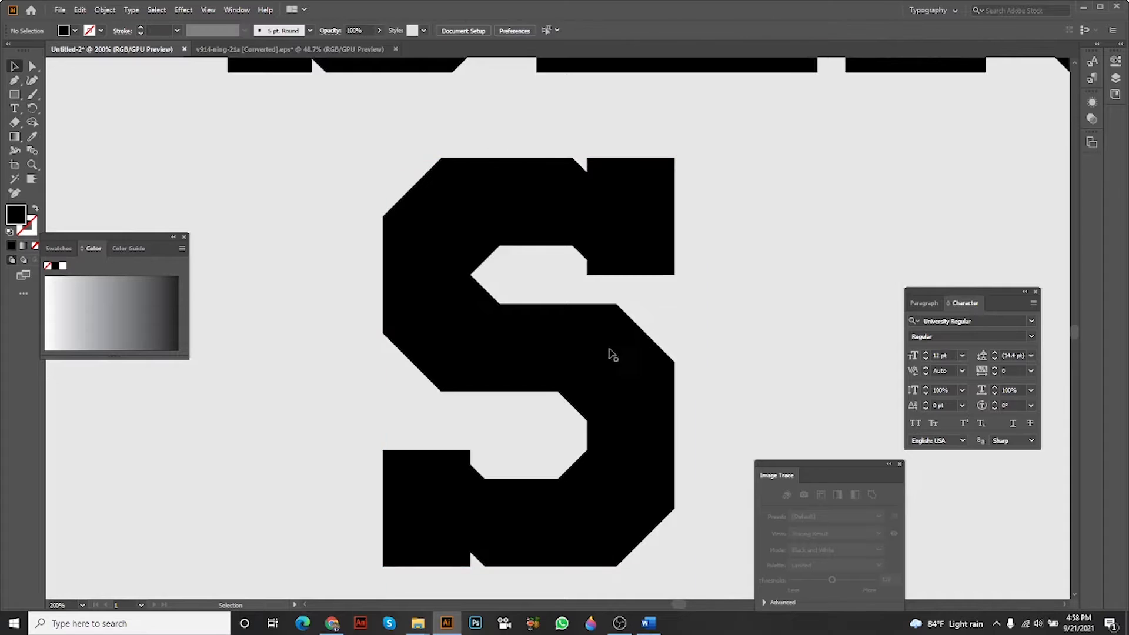
click(613, 360)
drag(734, 436, 676, 388)
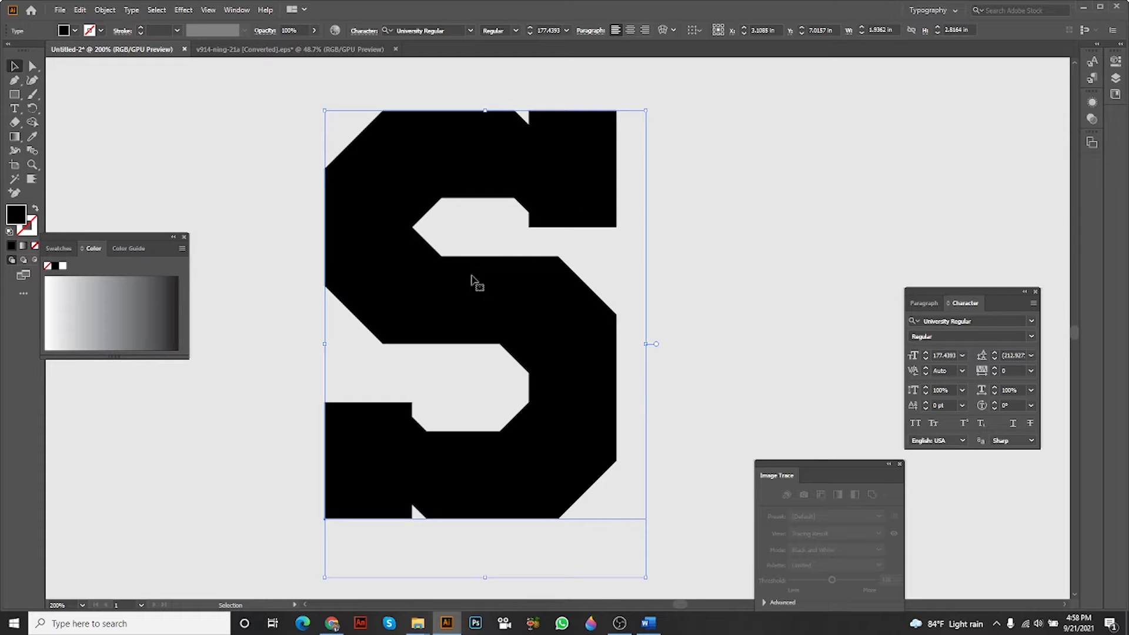
drag(471, 276, 454, 284)
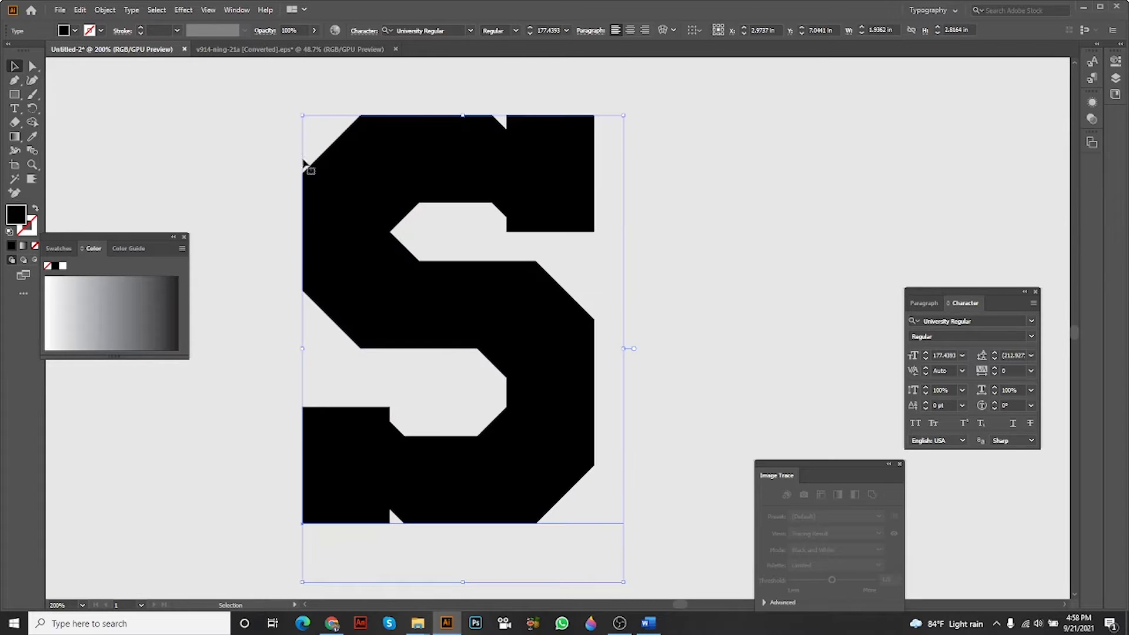
Convert the separate letter S to outlines.
click(33, 67)
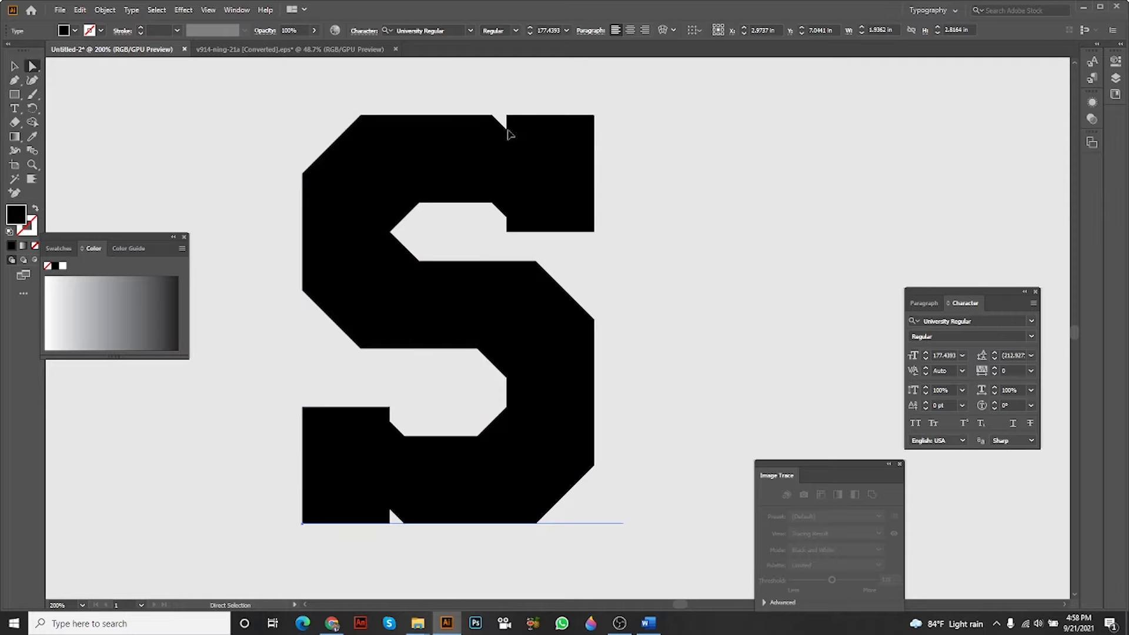
click(14, 66)
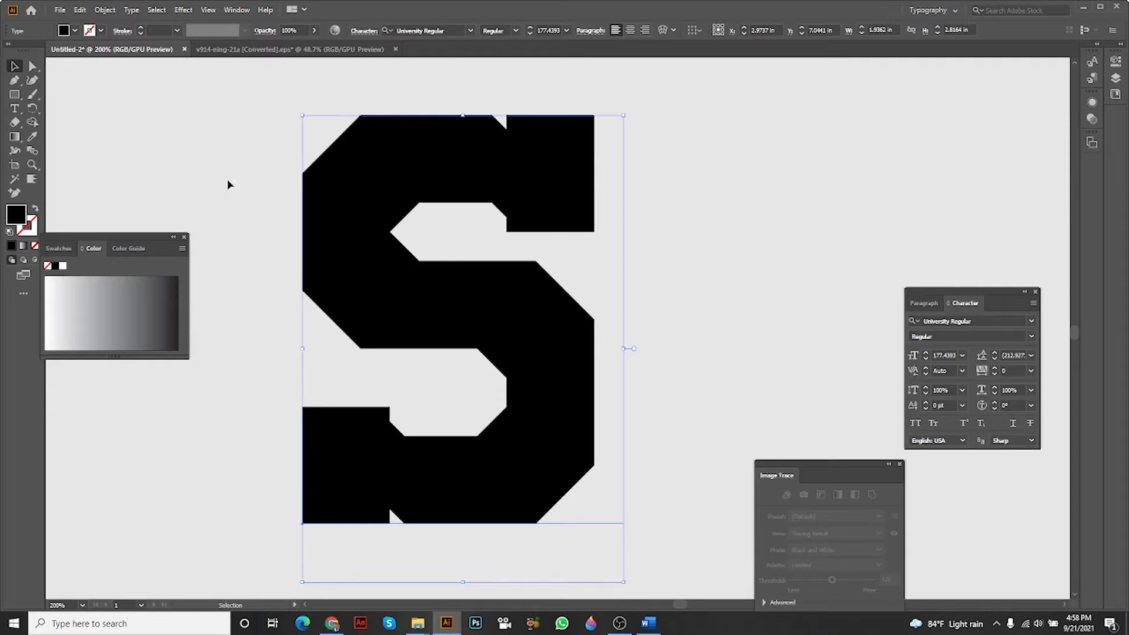
right_click(451, 180)
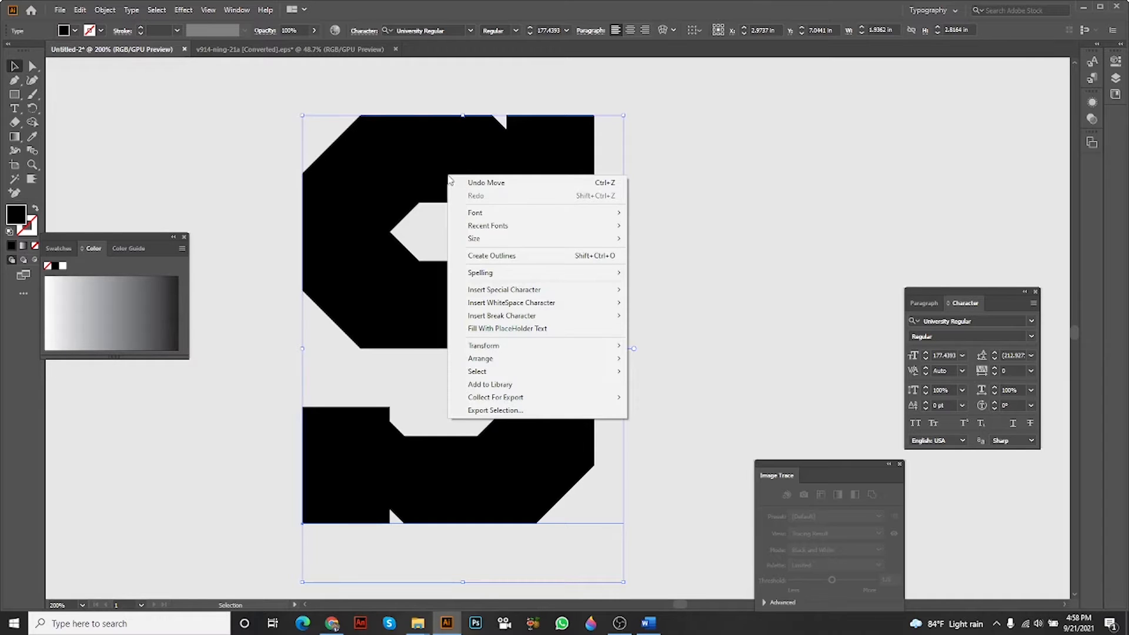
click(478, 260)
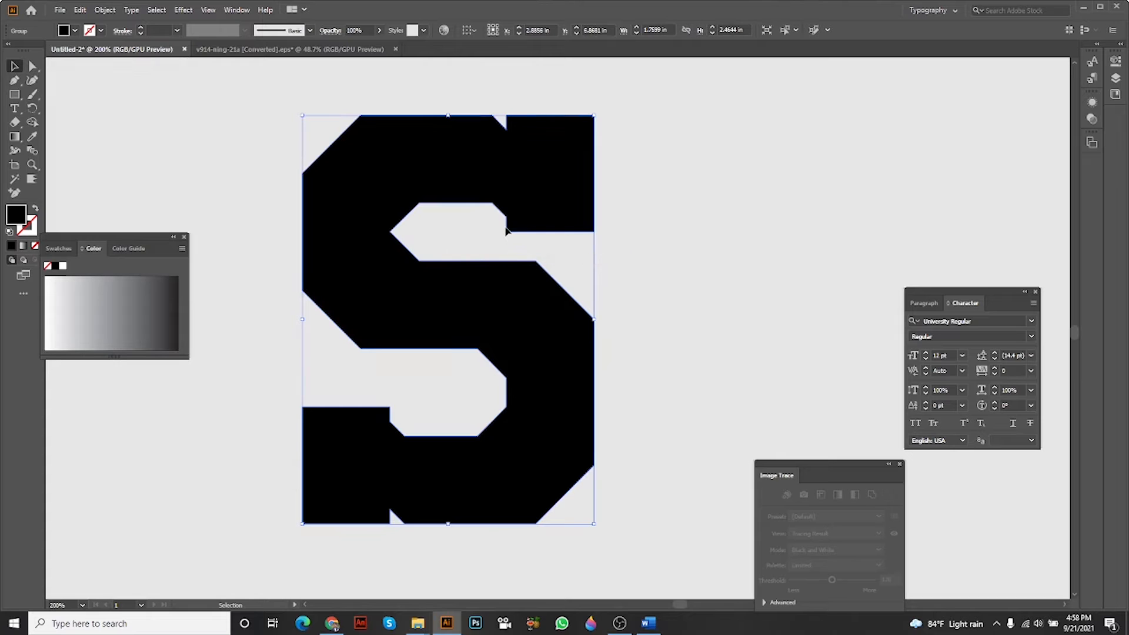
Examine the notches of the separate outlined S up close and deselect the letter.
scroll(524, 235, down, 1)
scroll(517, 197, up, 3)
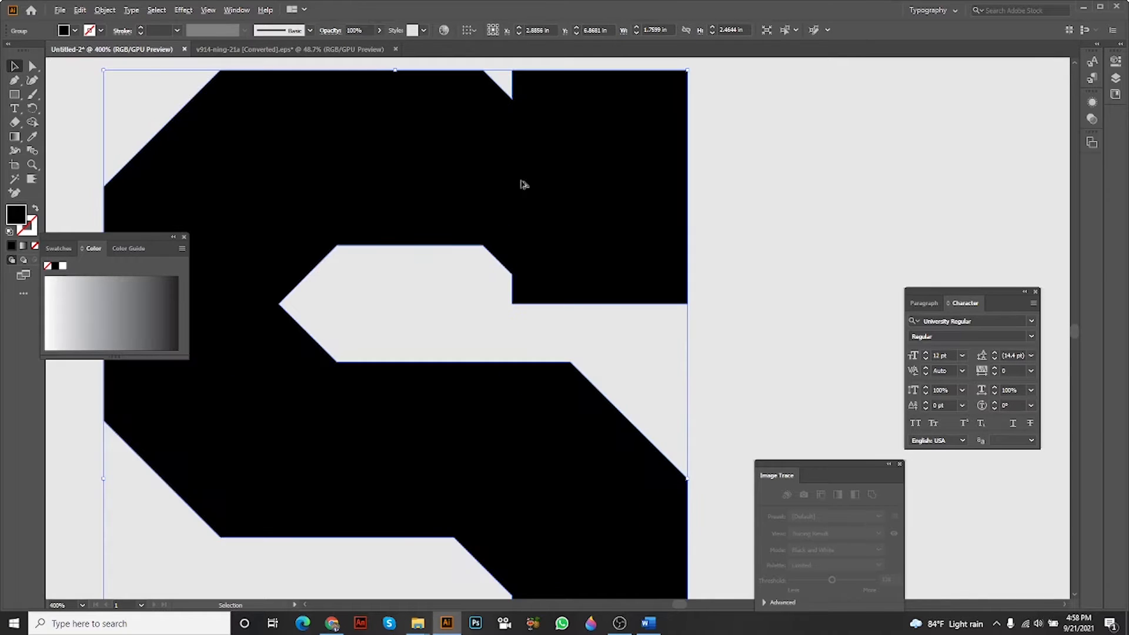
scroll(554, 159, down, 3)
drag(569, 211, 655, 360)
scroll(634, 321, down, 3)
drag(635, 321, 557, 398)
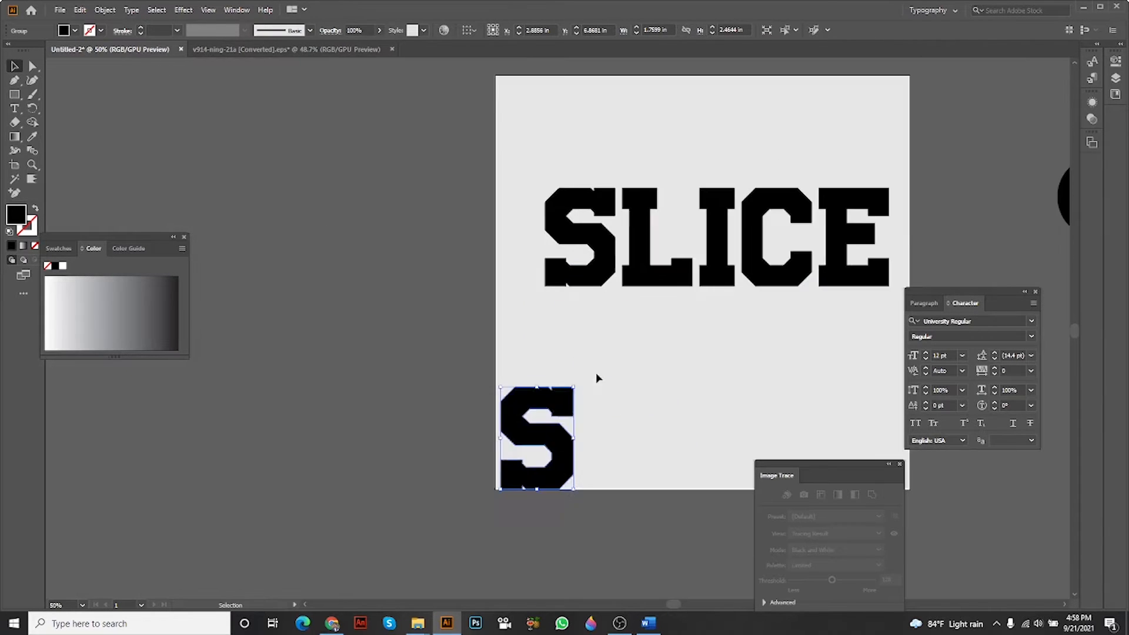
scroll(638, 341, up, 2)
drag(673, 326, 435, 402)
click(560, 368)
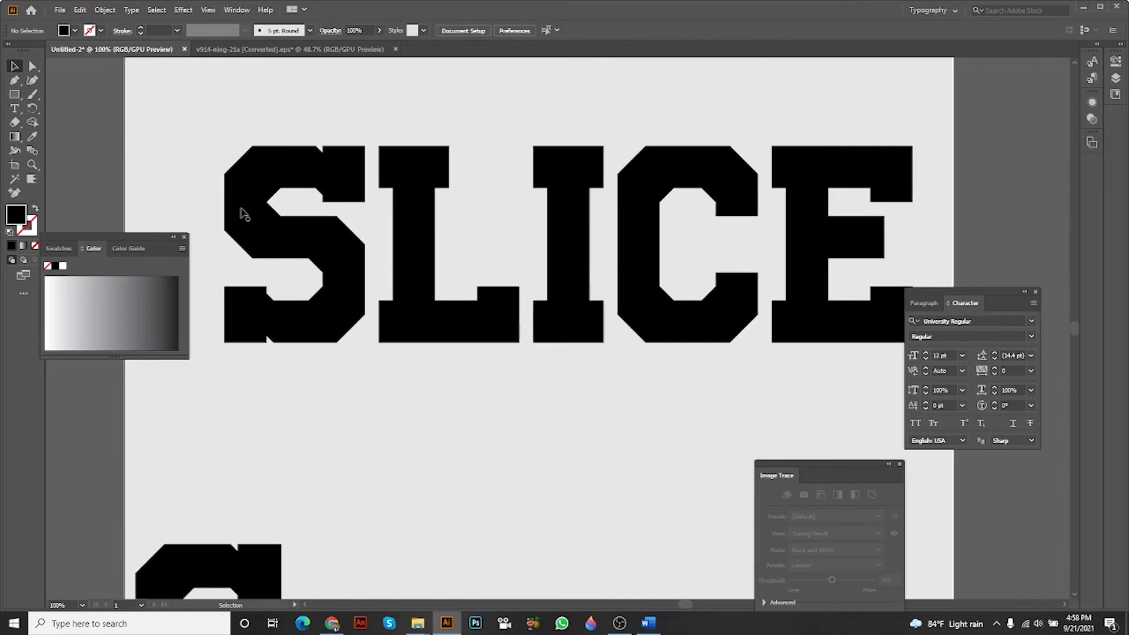
Draw a diagonal line about 9.45 in wide and 2.74 in high across SLICE, from above the S to below the E.
click(18, 97)
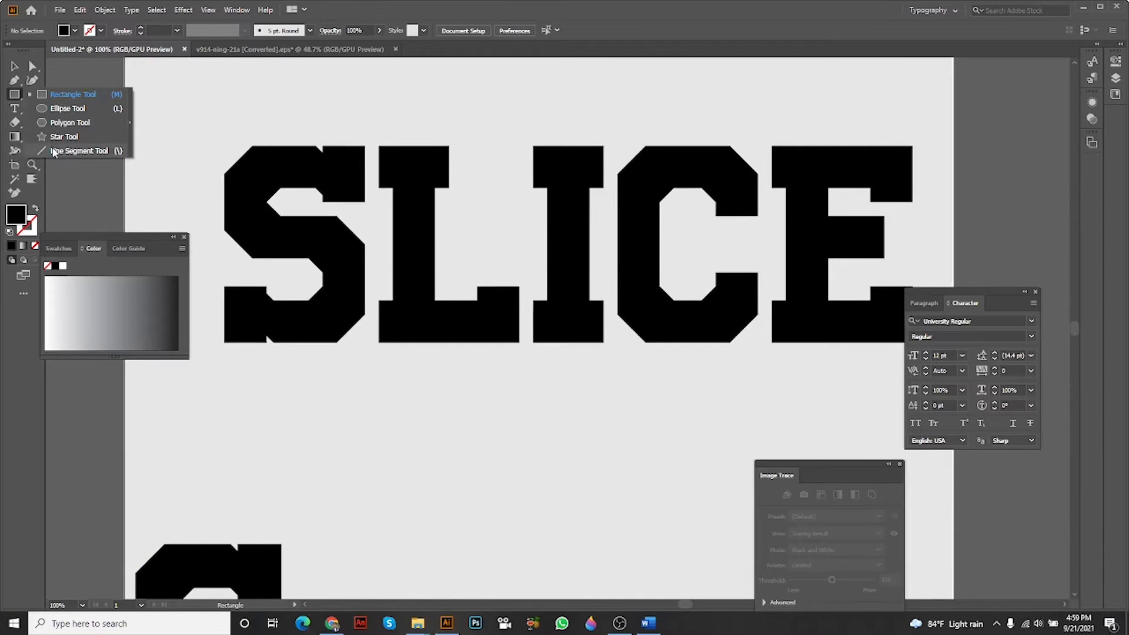
click(54, 152)
key(ctrl+minus)
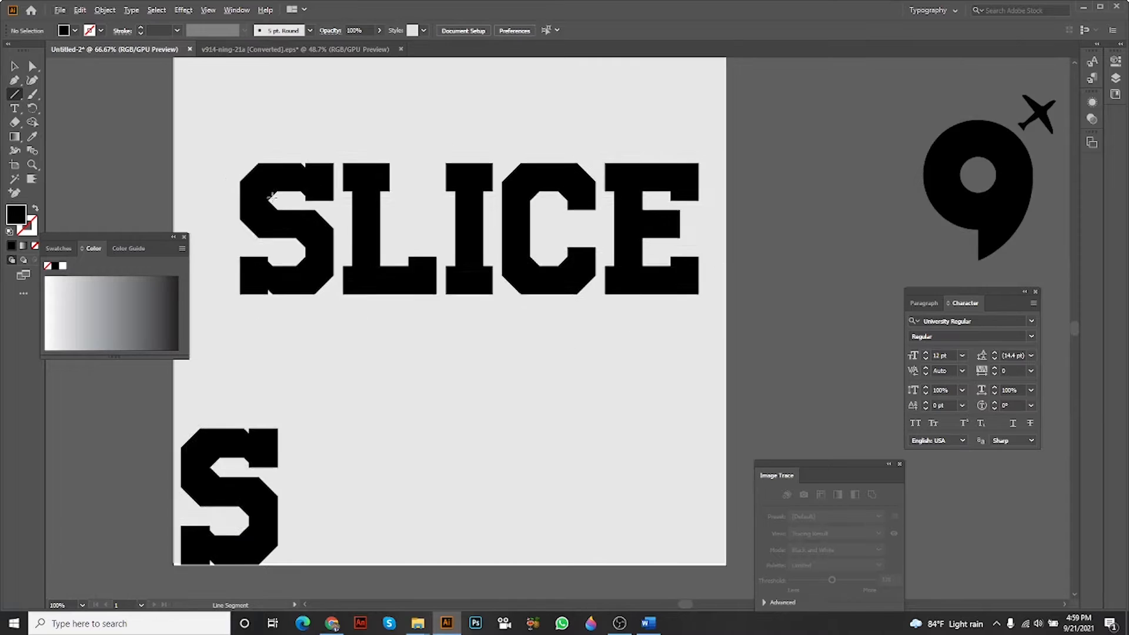
drag(148, 124, 652, 272)
drag(667, 273, 745, 291)
click(14, 67)
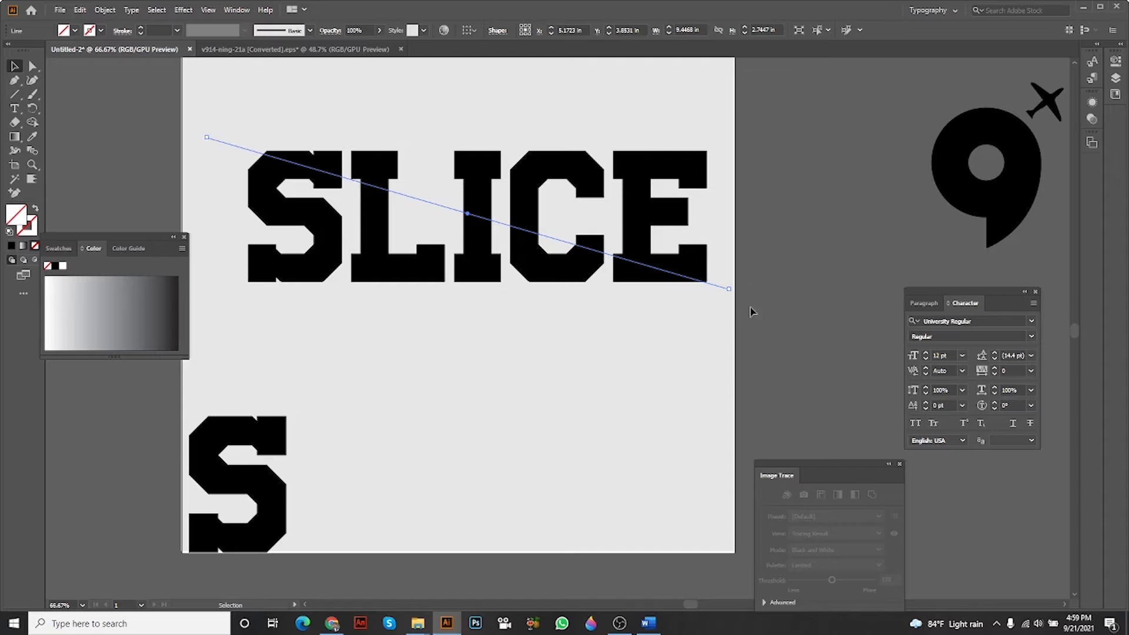
Divide the SLICE lettering along the diagonal line with Pathfinder and ungroup the resulting pieces.
drag(752, 312, 202, 152)
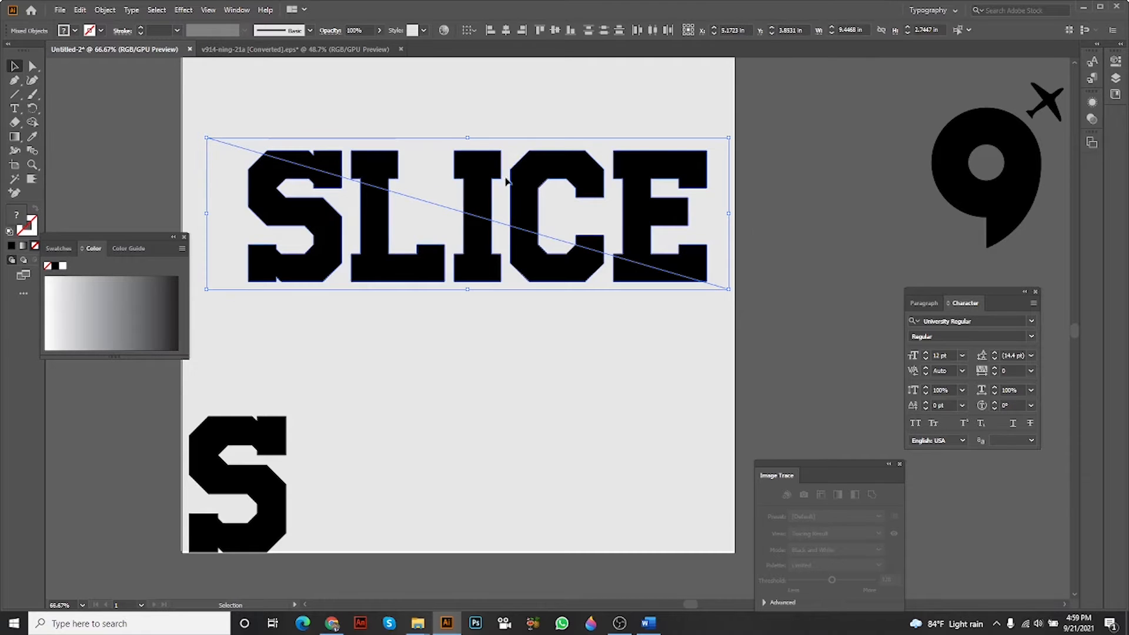
drag(194, 111, 794, 292)
click(234, 13)
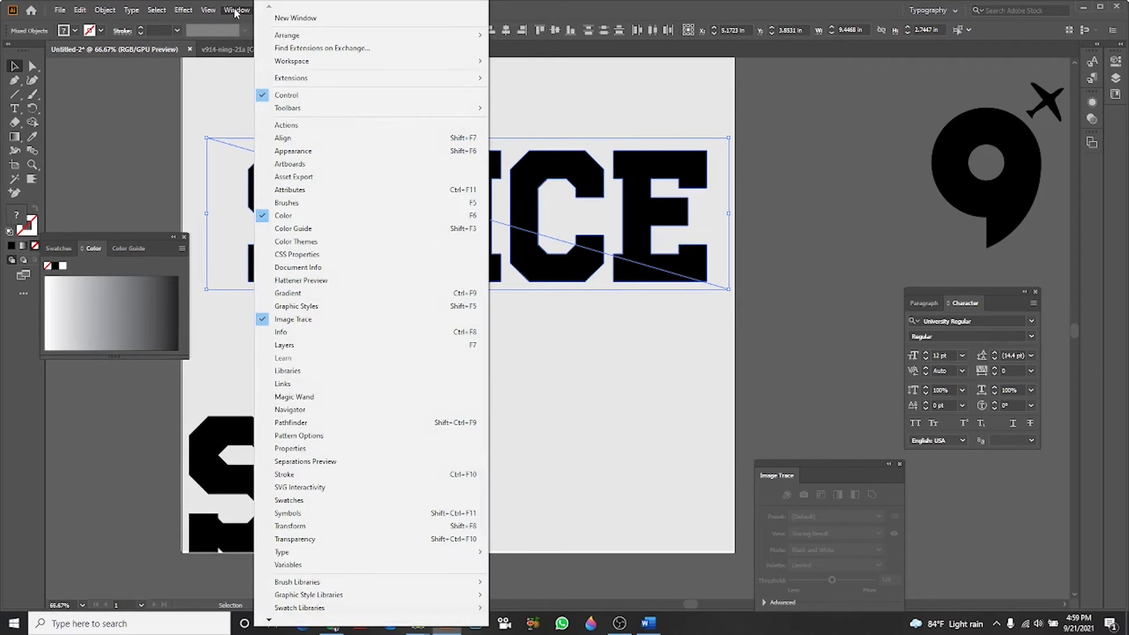
click(349, 423)
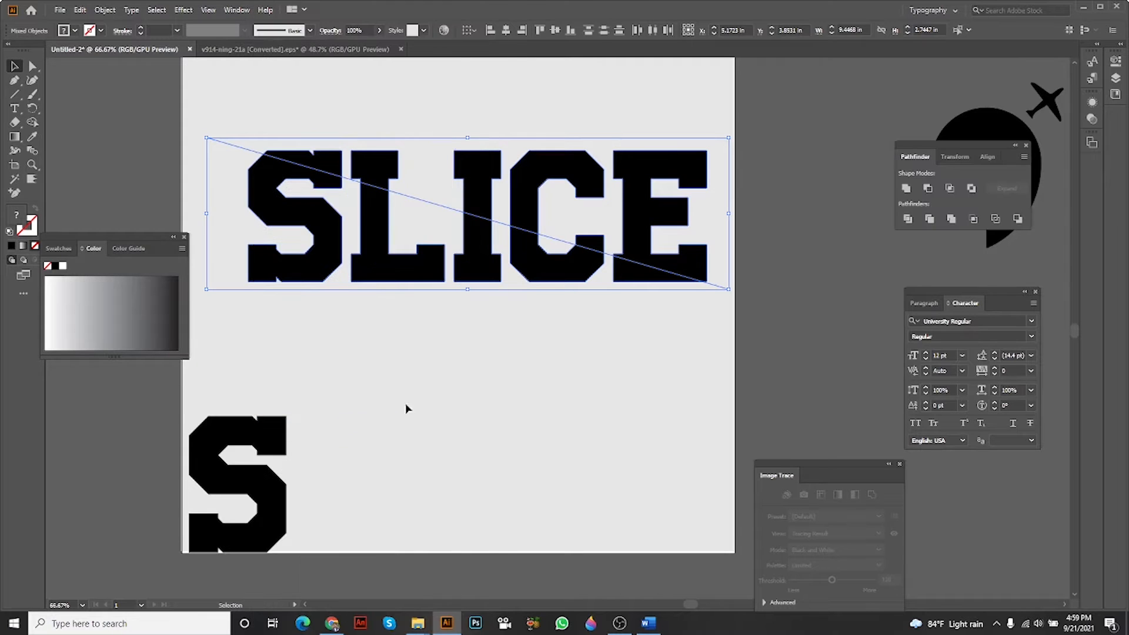
click(908, 221)
right_click(591, 218)
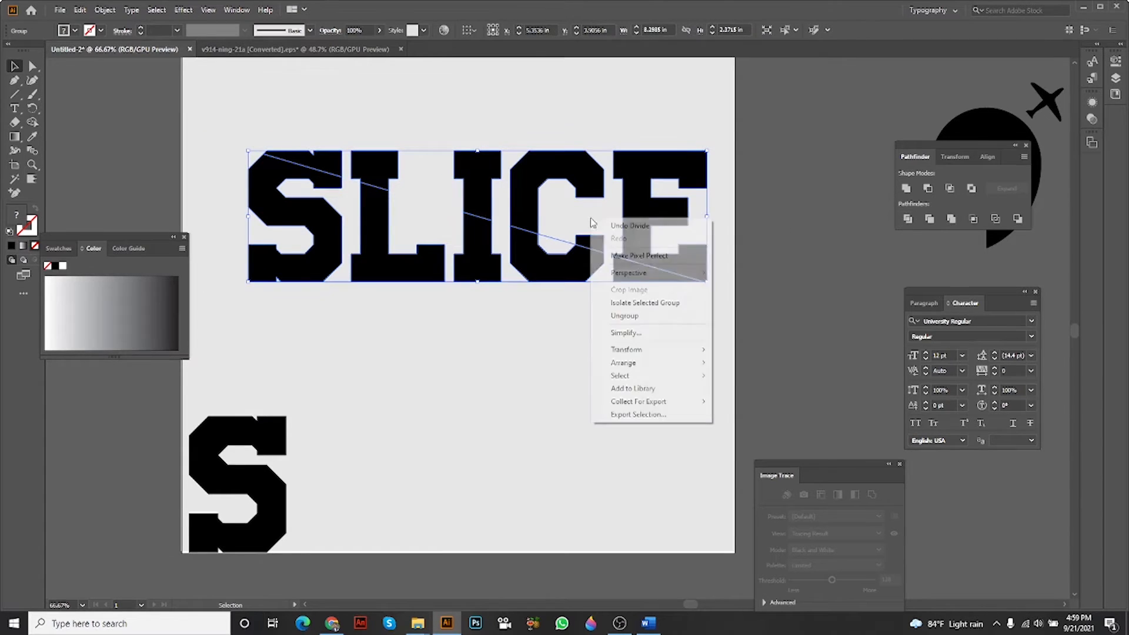
click(640, 317)
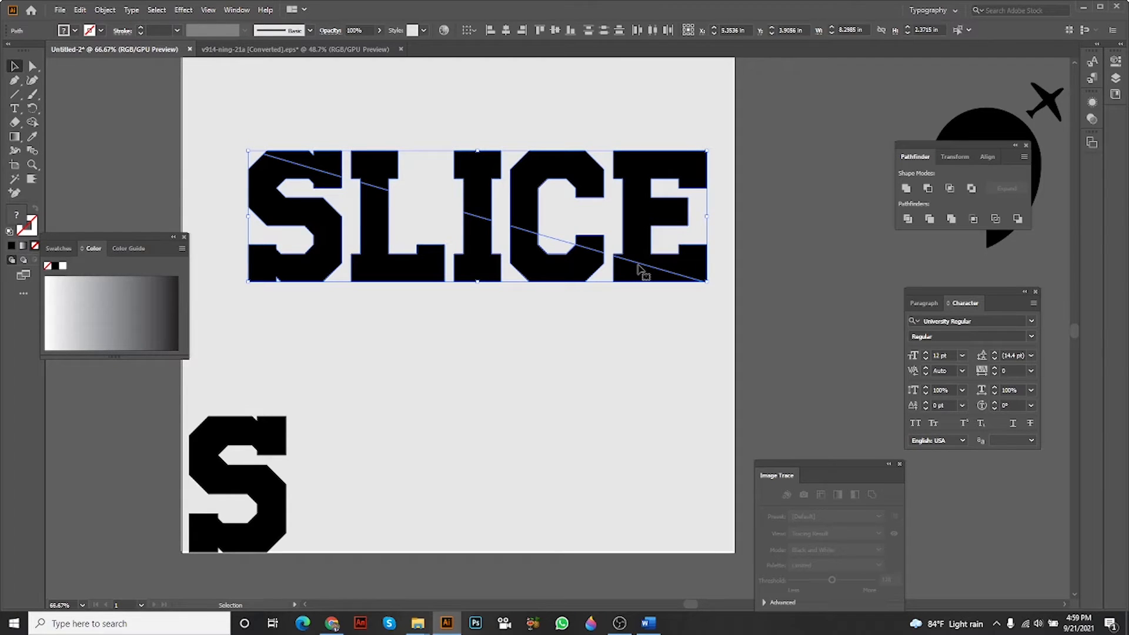
click(326, 348)
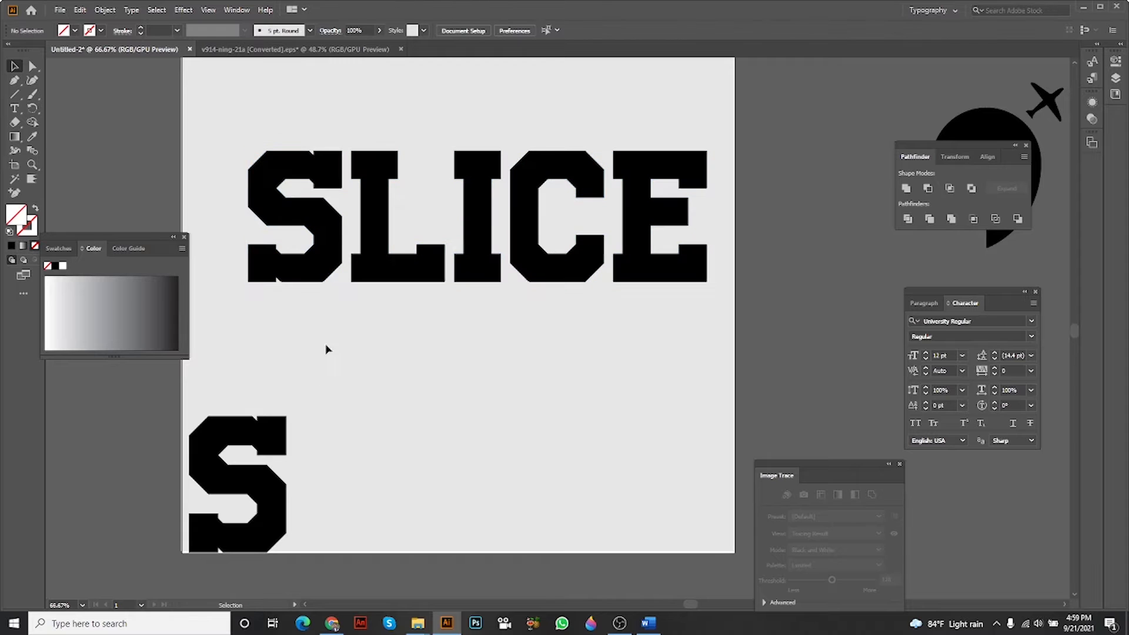
Move the lower pieces of all five SLICE letters down together to open a narrow diagonal gap.
click(318, 276)
shift+click(368, 277)
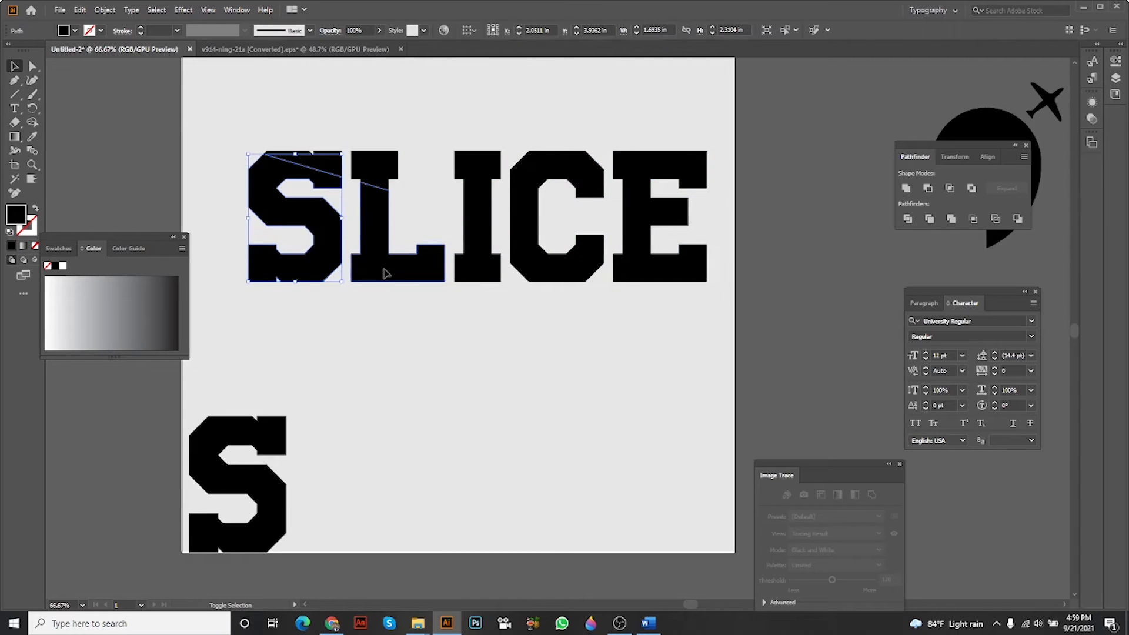
shift+click(484, 278)
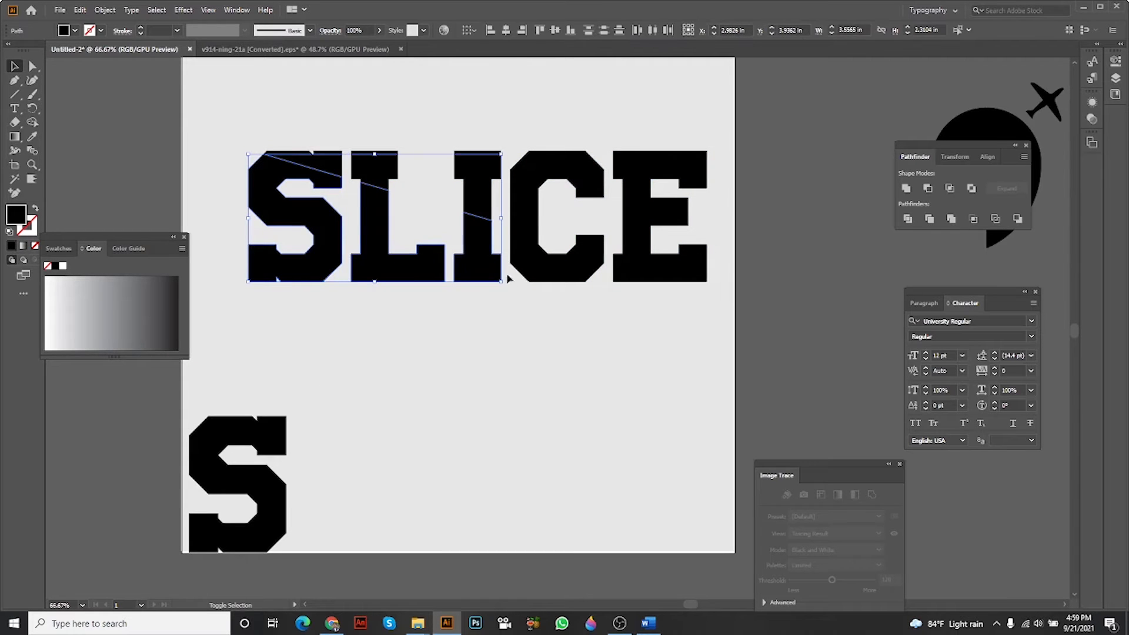
shift+click(545, 276)
shift+click(650, 281)
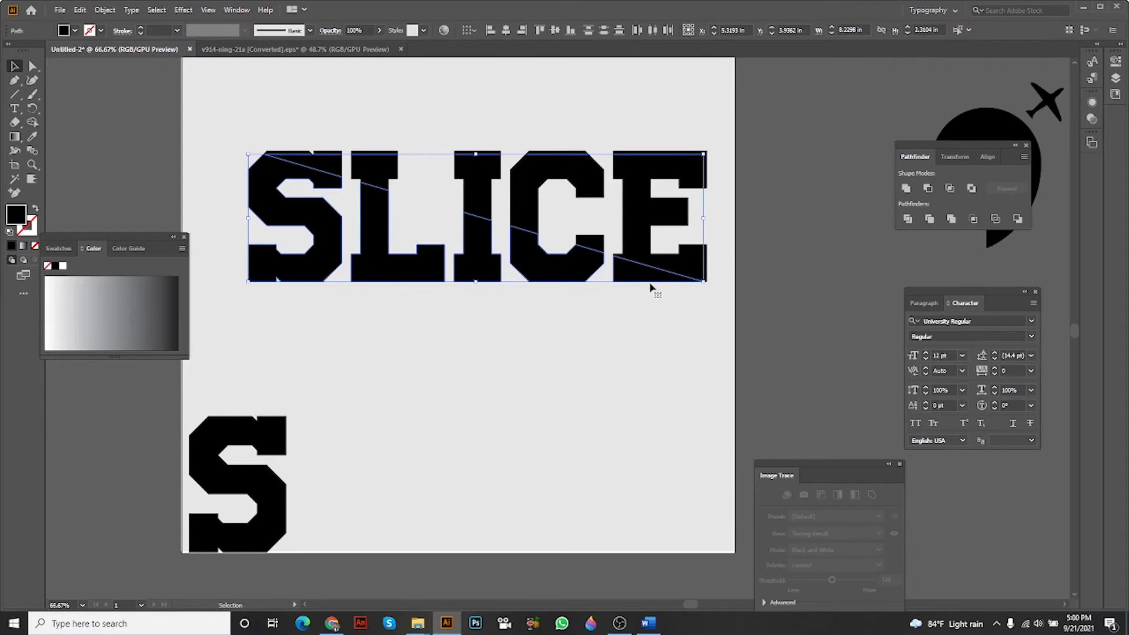
key(Down)
key(Down)
key(Down)
key(Down)
key(Down)
key(Down)
key(Down)
key(Down)
key(Down)
key(Down)
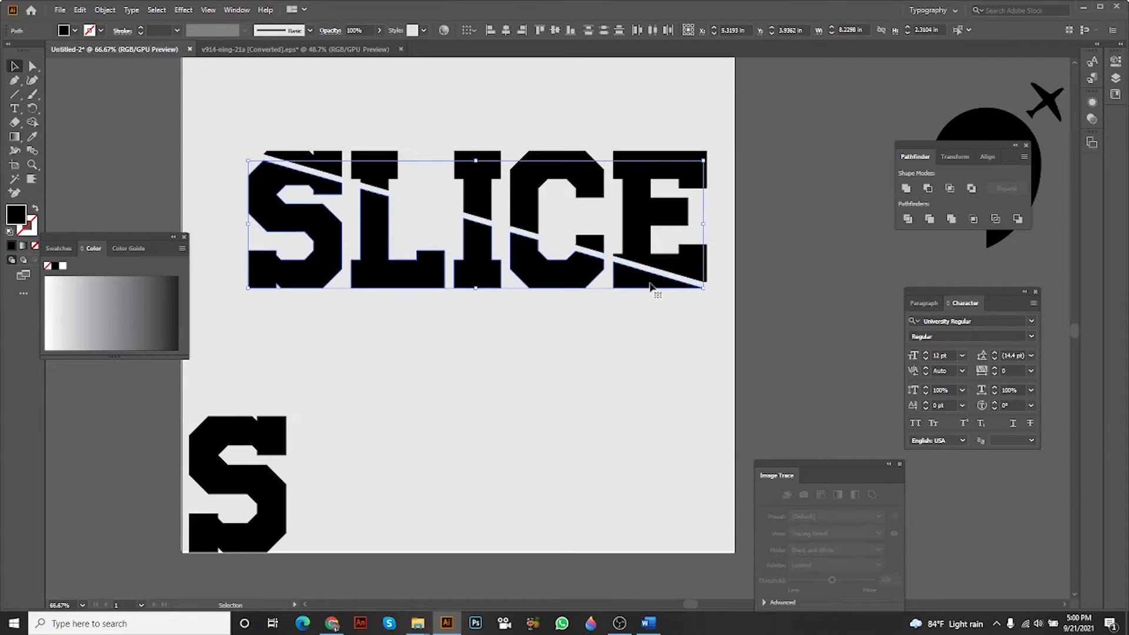
key(Down)
key(Down)
key(Down)
key(Down)
key(Down)
key(Down)
key(Down)
key(Down)
key(Down)
key(Down)
key(Down)
key(Down)
key(Down)
key(Down)
key(Down)
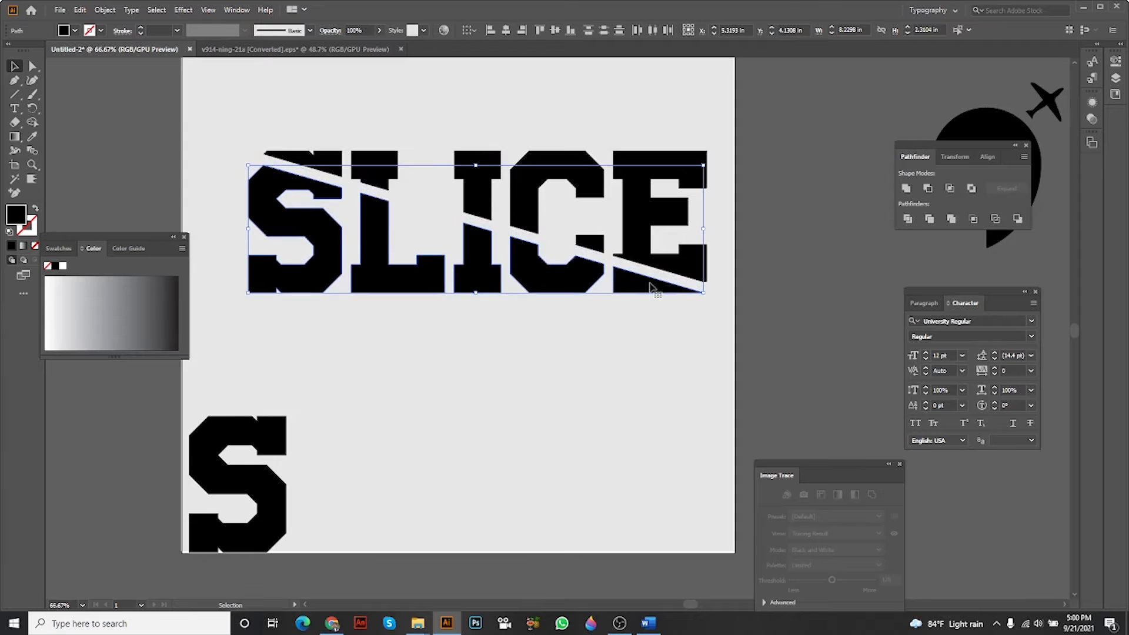
click(641, 308)
Draw a diagonal line about 9.46 in wide and 2.76 in high along the lower edge of the gap in SLICE.
mouse_move(645, 312)
mouse_down()
mouse_move(724, 352)
mouse_move(645, 322)
mouse_up()
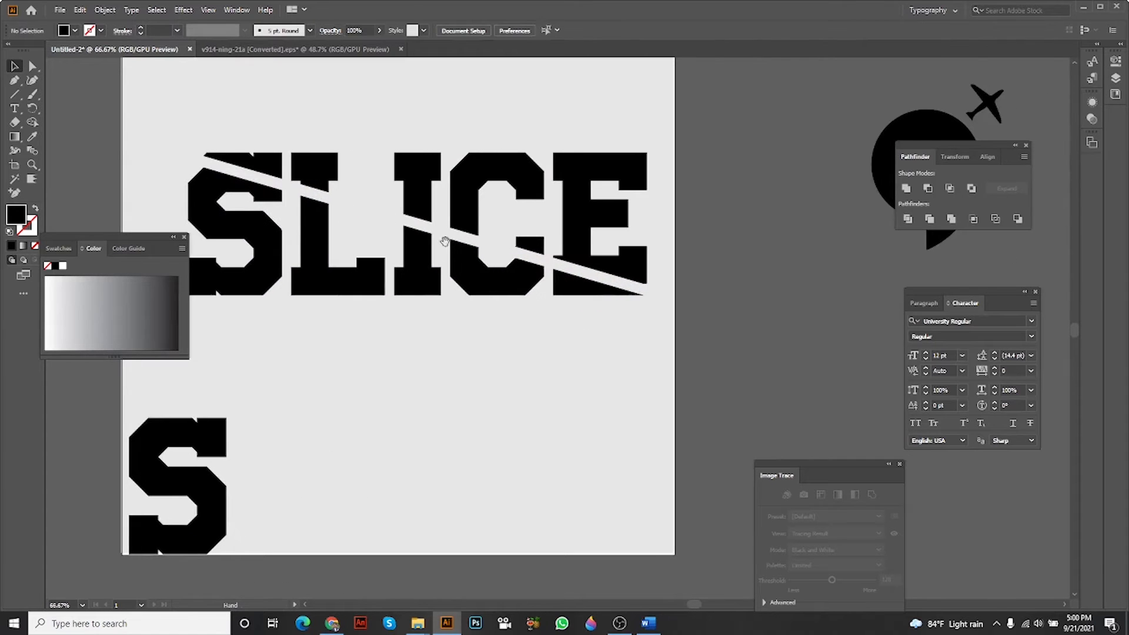
drag(446, 242, 469, 240)
click(12, 94)
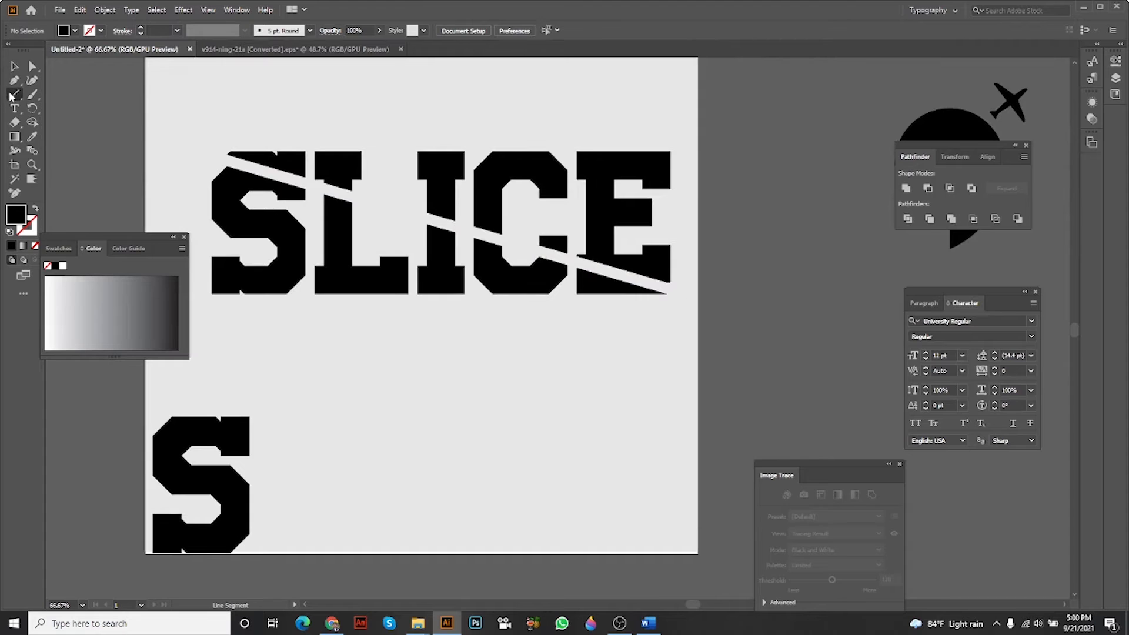
drag(174, 153, 461, 236)
drag(745, 313, 697, 304)
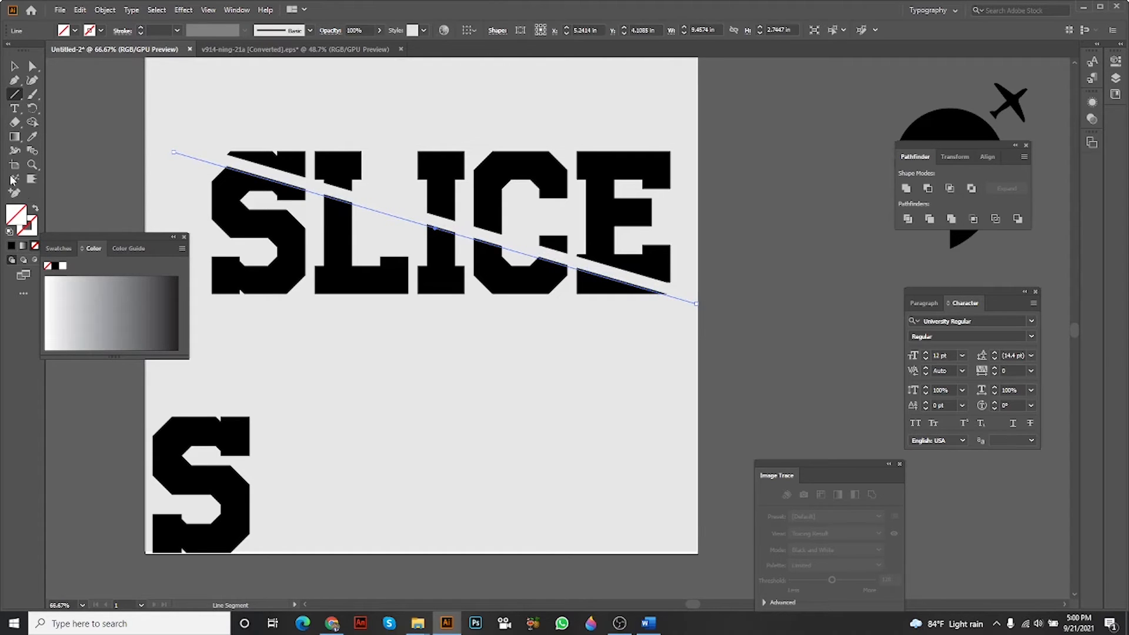
Give the new diagonal line a near-black #050101 stroke with a weight of 3 pt.
double_click(31, 225)
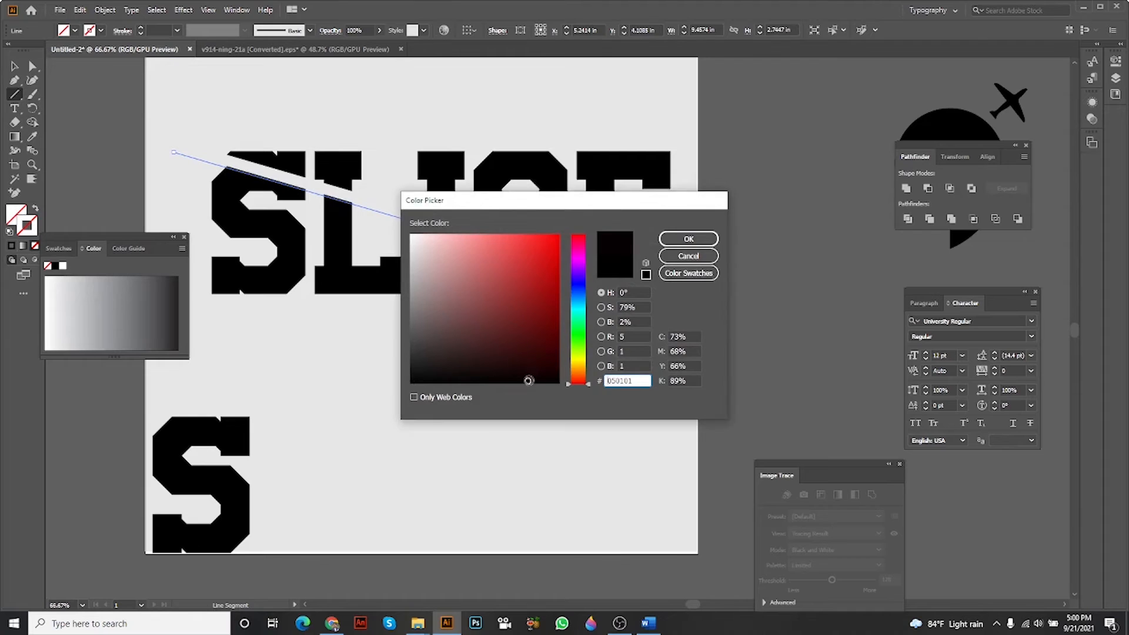
click(688, 239)
key(v)
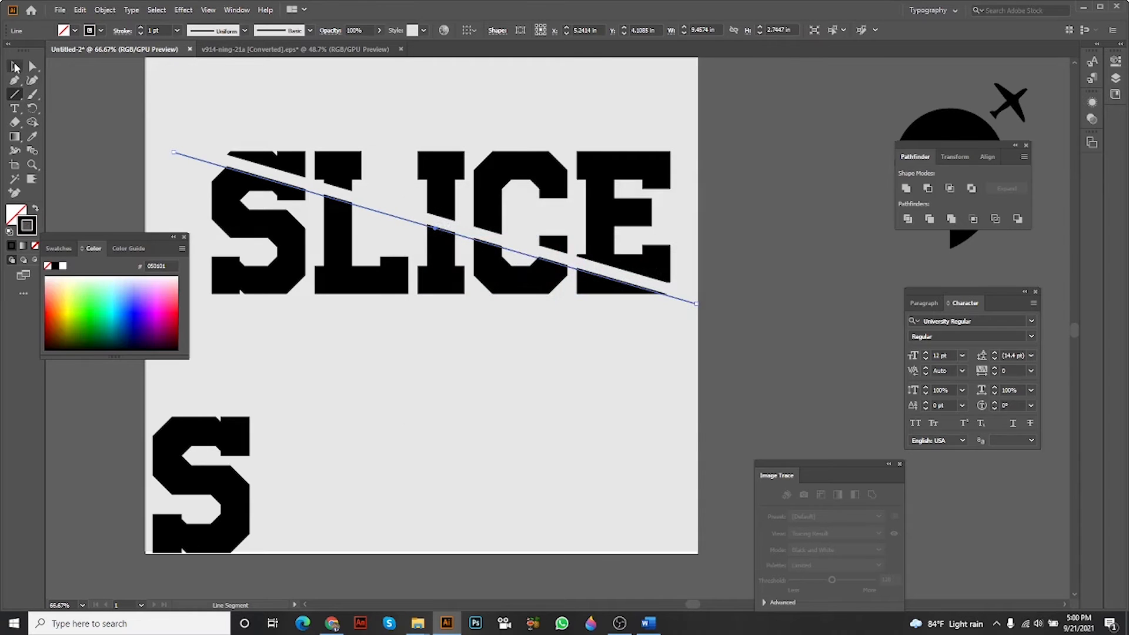
click(160, 85)
click(182, 156)
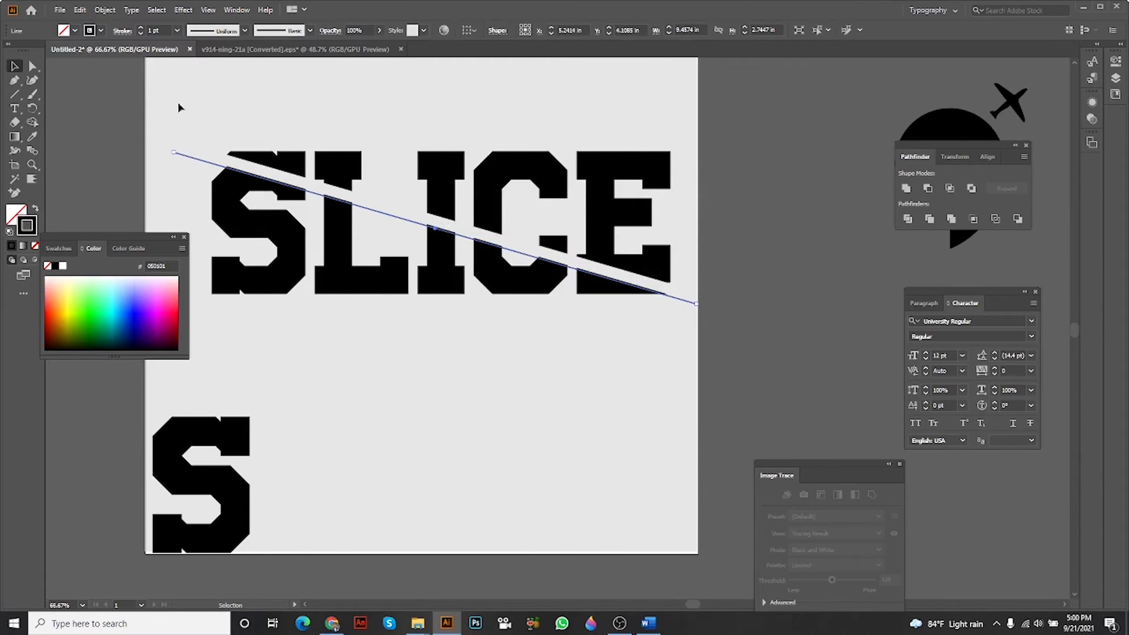
click(140, 28)
click(140, 29)
click(167, 69)
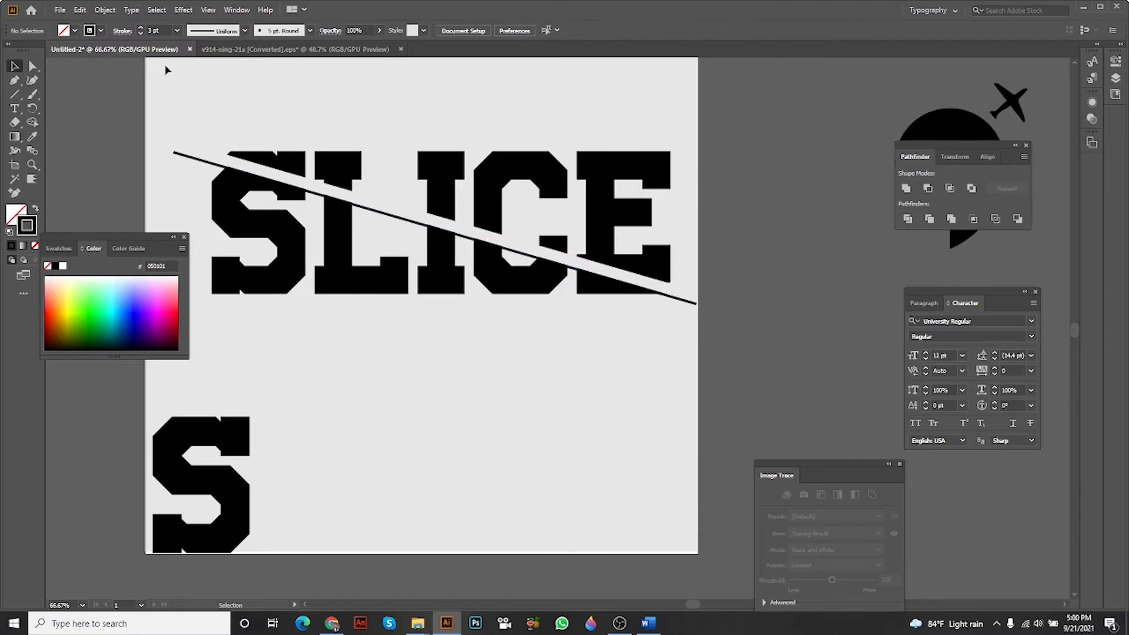
Place copies of the 3 pt line along both edges of the gap, one extending past the S and the other past the E.
drag(167, 69, 169, 65)
drag(180, 155, 230, 167)
drag(577, 144, 559, 143)
click(642, 116)
drag(675, 109, 744, 104)
drag(735, 94, 271, 299)
drag(805, 214, 709, 215)
click(664, 306)
drag(676, 316, 663, 309)
click(479, 240)
click(597, 291)
drag(596, 290, 577, 288)
scroll(314, 149, up, 1)
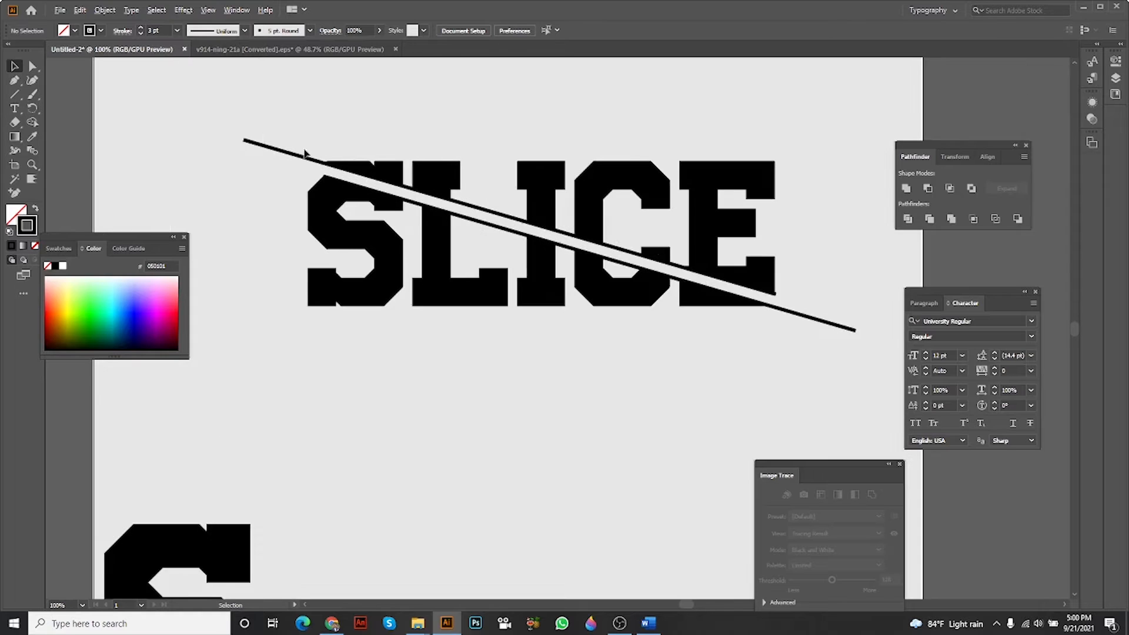
Move the sliced SLICE lettering together with its diagonal lines off the artboard to the left.
drag(579, 222, 371, 197)
scroll(561, 235, down, 2)
drag(595, 169, 359, 201)
scroll(499, 238, down, 1)
drag(517, 224, 225, 194)
key(ctrl+z)
scroll(525, 254, up, 1)
scroll(525, 254, down, 1)
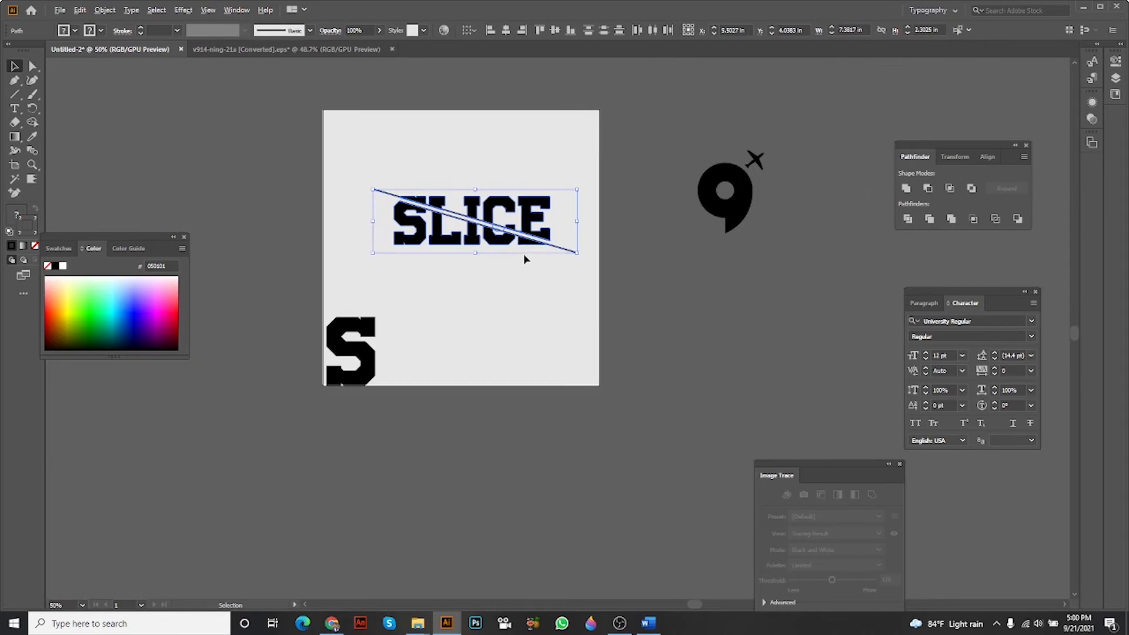
drag(528, 242, 250, 182)
Move the 9 shape without the airplane onto the upper middle of the artboard.
scroll(715, 195, up, 2)
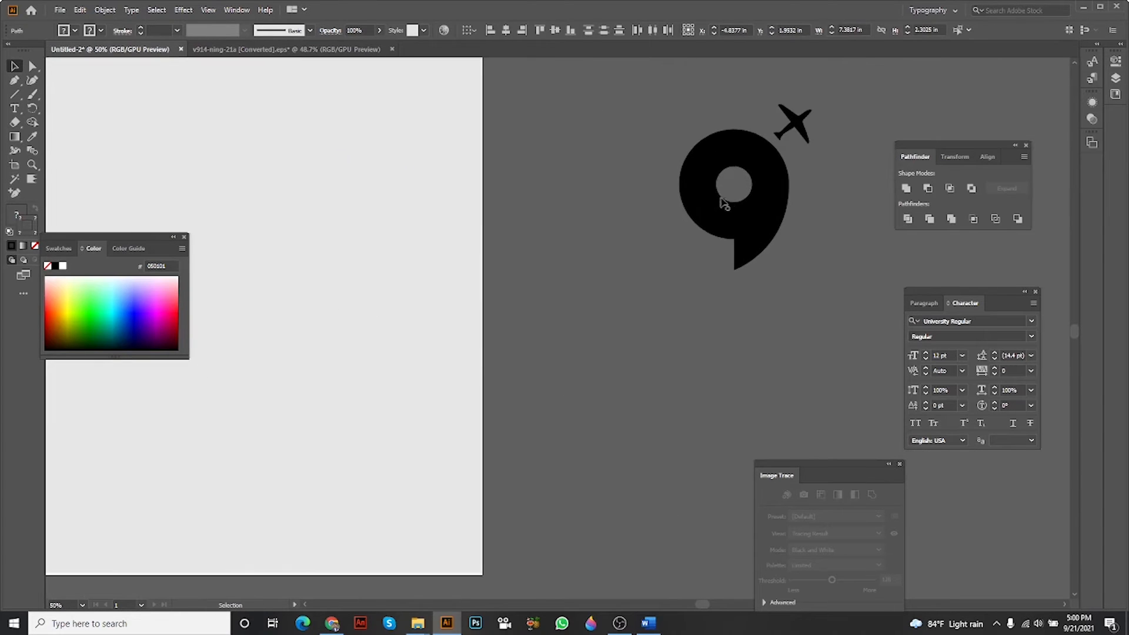
drag(332, 213, 554, 240)
drag(573, 244, 608, 251)
click(538, 253)
scroll(461, 423, down, 3)
drag(418, 429, 363, 485)
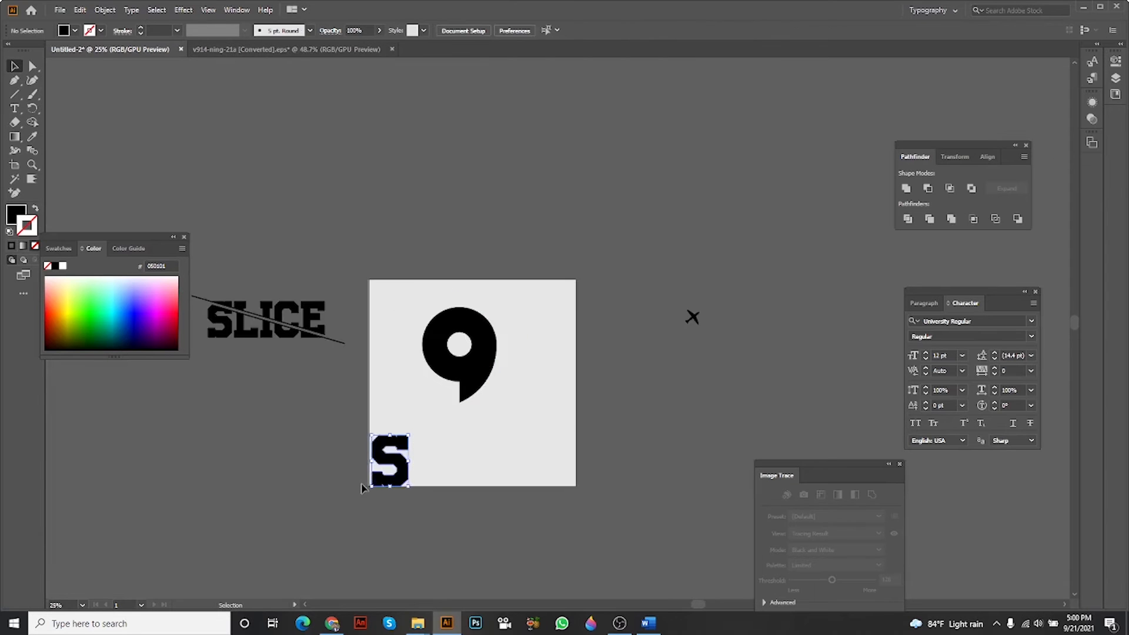
scroll(517, 390, up, 2)
drag(448, 329, 520, 360)
click(590, 323)
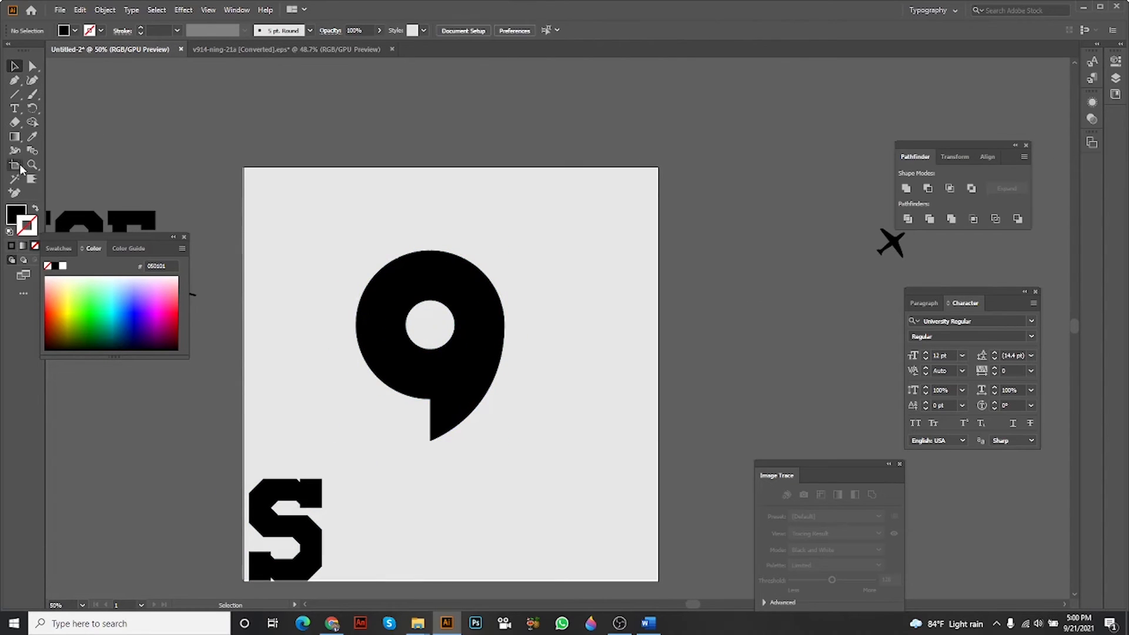
Draw a diagonal line about 4.77 in wide and 4.99 in high through the 9, from its upper right to its lower left.
click(15, 95)
drag(517, 228, 319, 435)
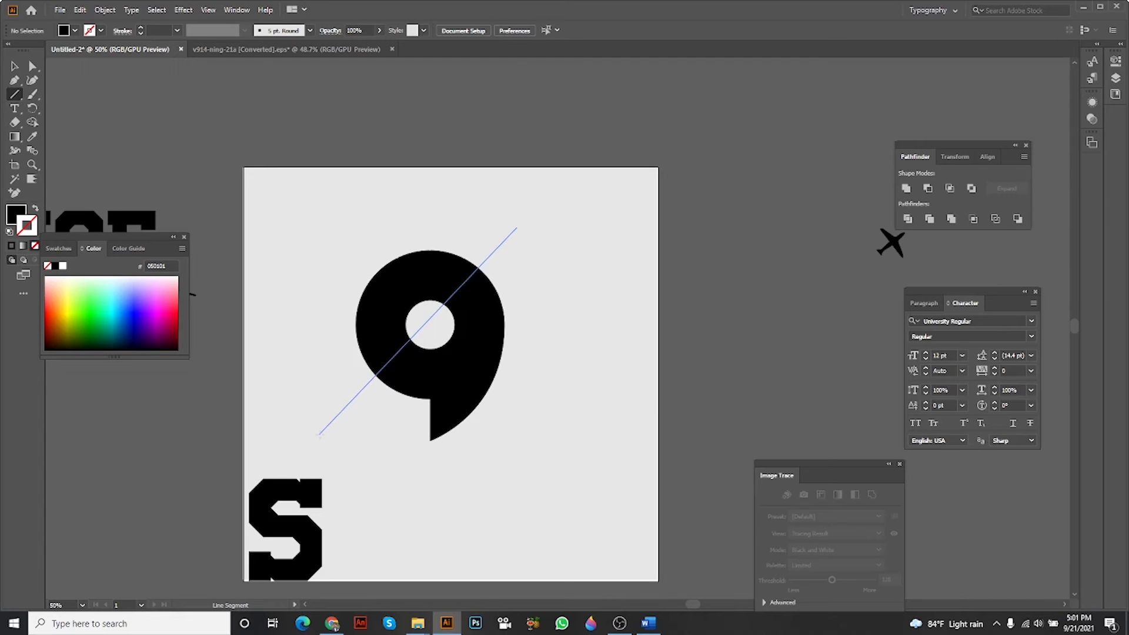
drag(319, 435, 319, 435)
click(15, 66)
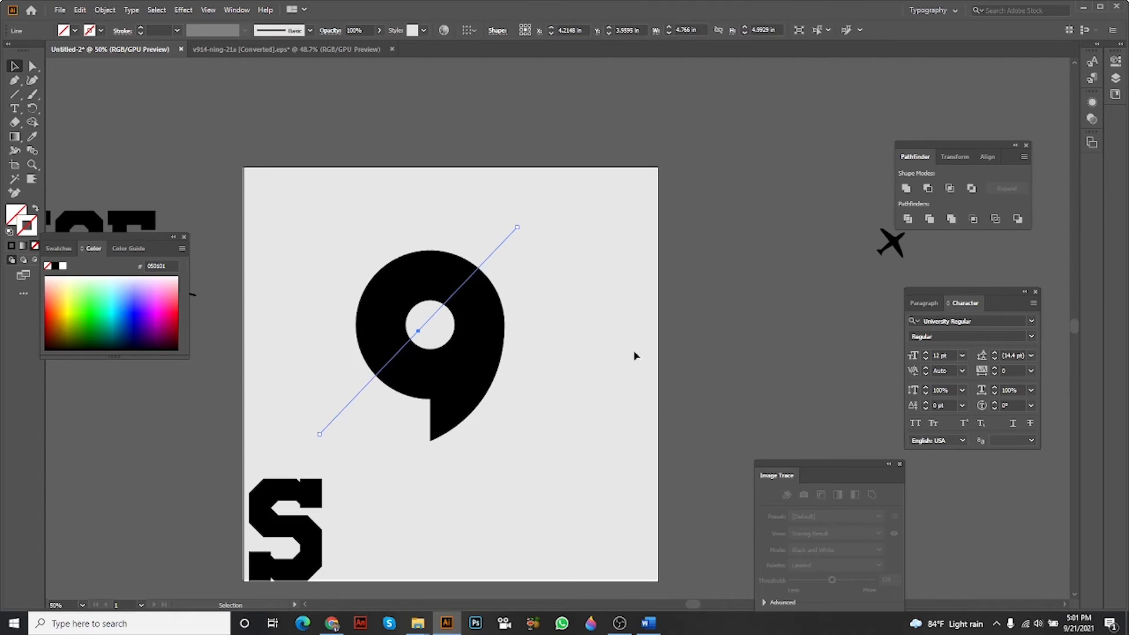
Divide the 9 shape along the diagonal line with Pathfinder and ungroup the resulting pieces.
drag(401, 241, 606, 400)
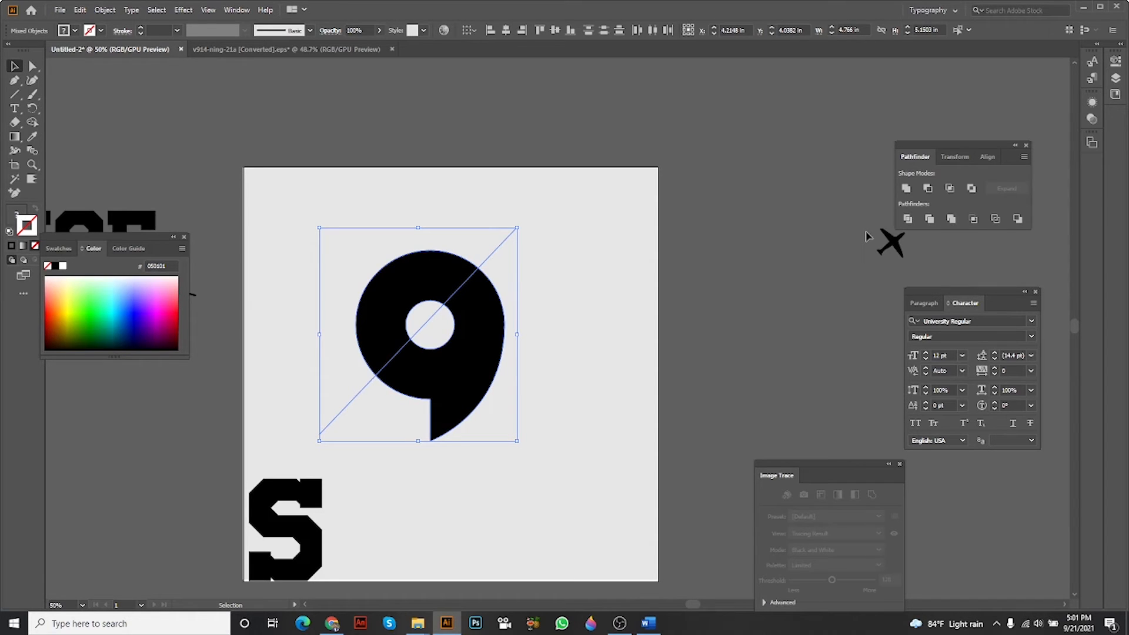
click(909, 219)
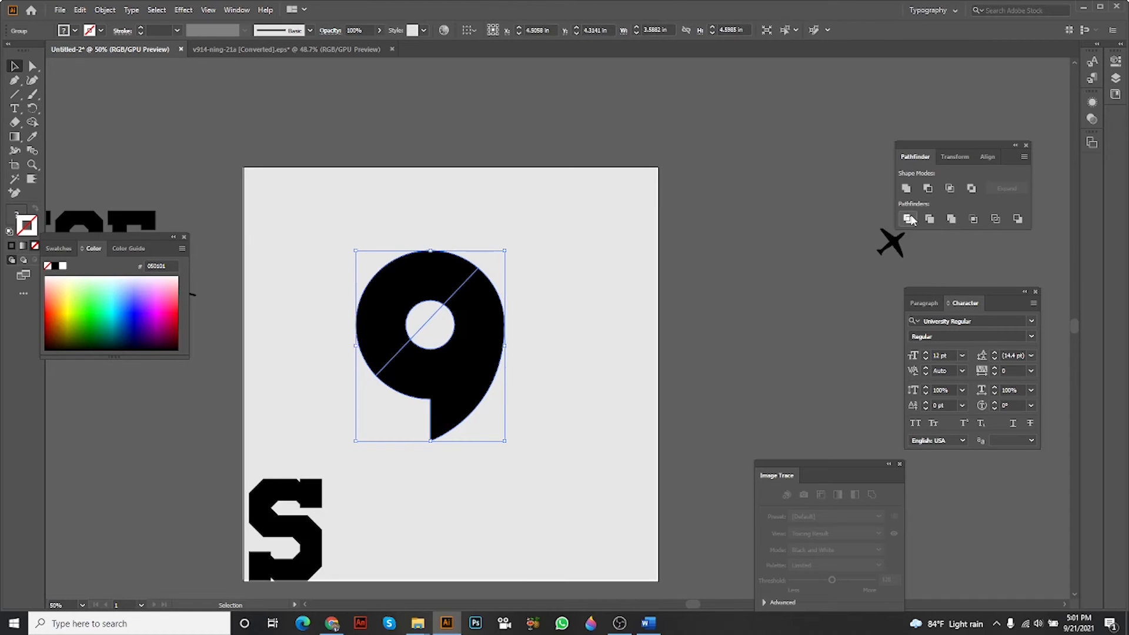
key(space)
drag(549, 290, 613, 257)
click(637, 277)
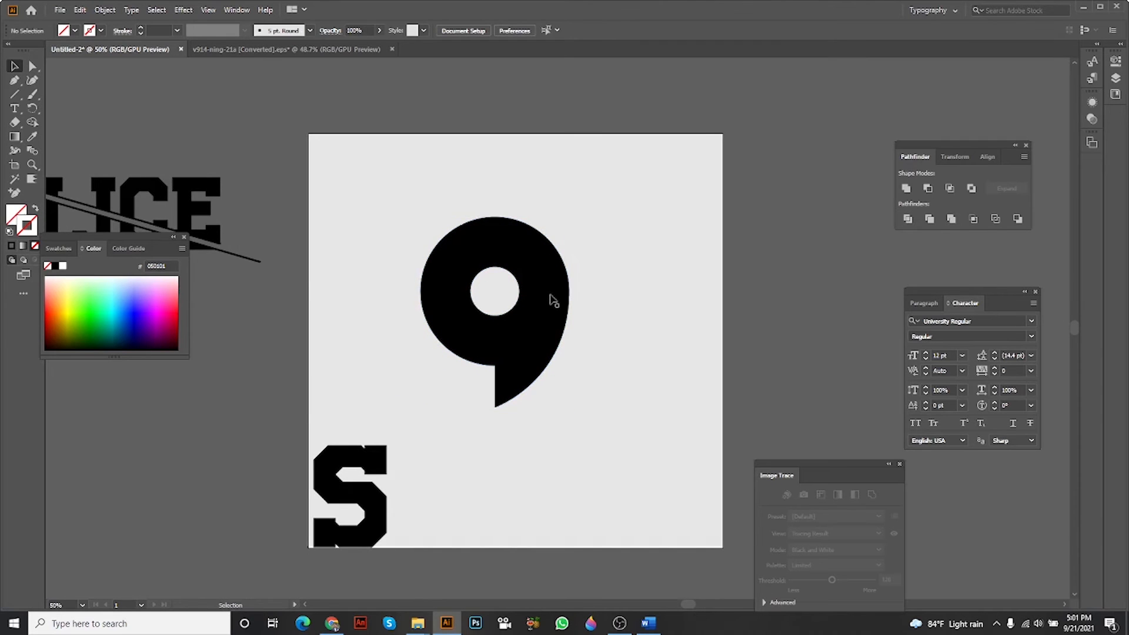
drag(553, 299, 553, 328)
right_click(553, 302)
click(590, 403)
click(627, 378)
Shift the two pieces of the 9 apart to open a diagonal gap between them.
scroll(579, 335, down, 1)
click(615, 307)
key(space)
drag(619, 301, 627, 310)
drag(516, 245, 510, 244)
click(637, 229)
Draw a diagonal line about 4.33 in wide and 4.35 in high along the cut edge of the 9's lower piece.
key(space)
mouse_move(692, 238)
mouse_down()
mouse_move(647, 242)
mouse_move(676, 250)
mouse_up()
key(space)
click(15, 95)
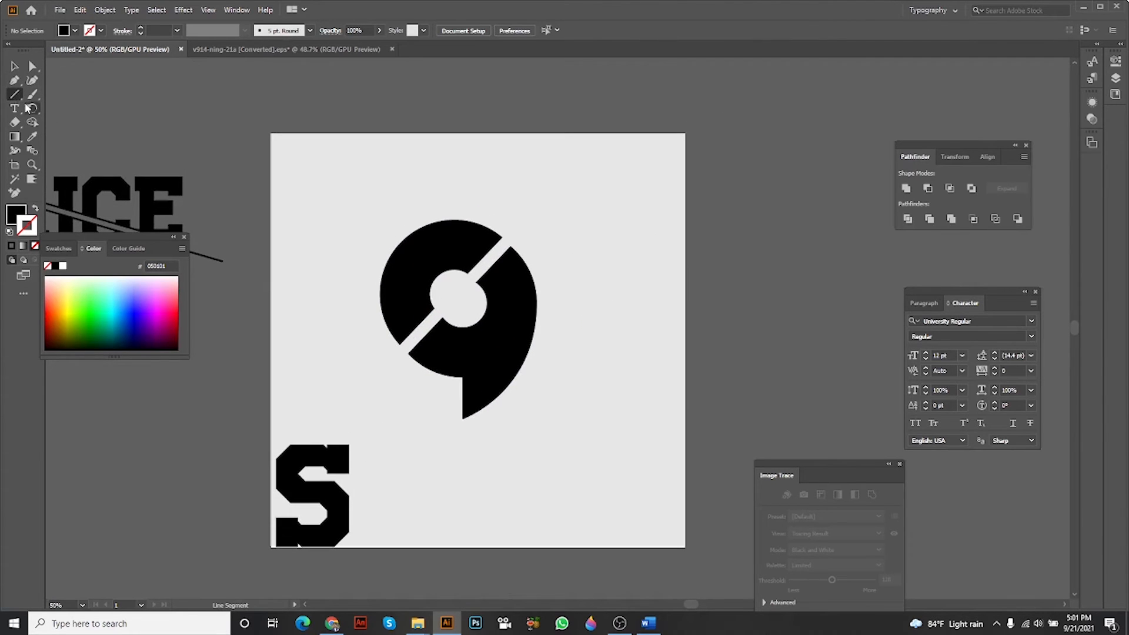
drag(396, 370, 560, 198)
Copy the black stroke of the line through SLICE onto the new diagonal line and set its weight to 4 pt.
click(32, 137)
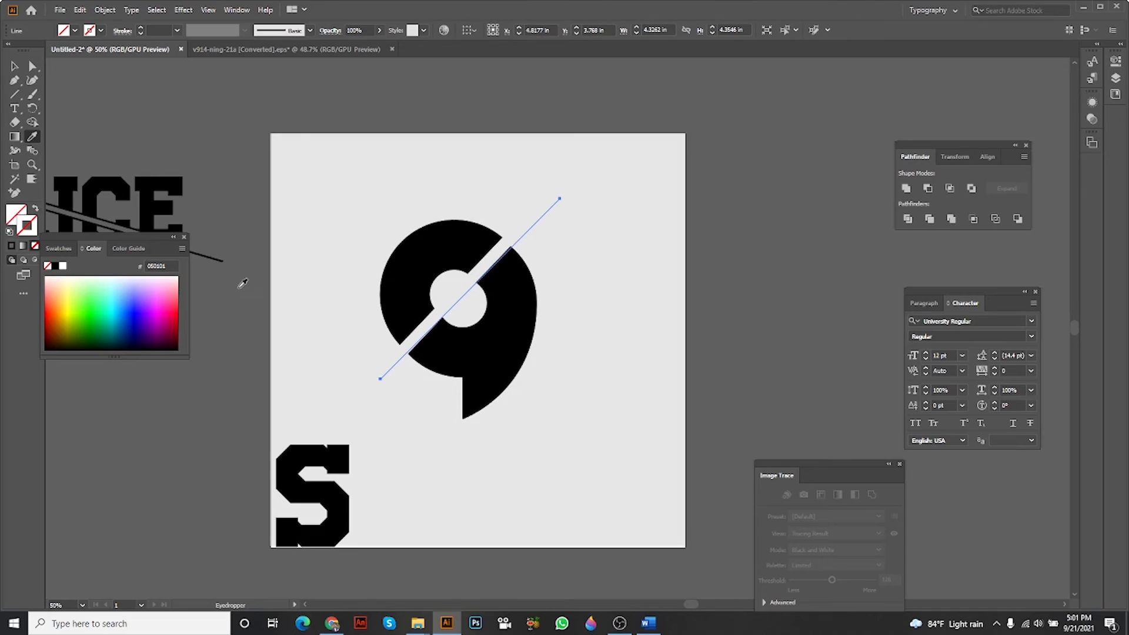
click(221, 260)
click(221, 259)
key(v)
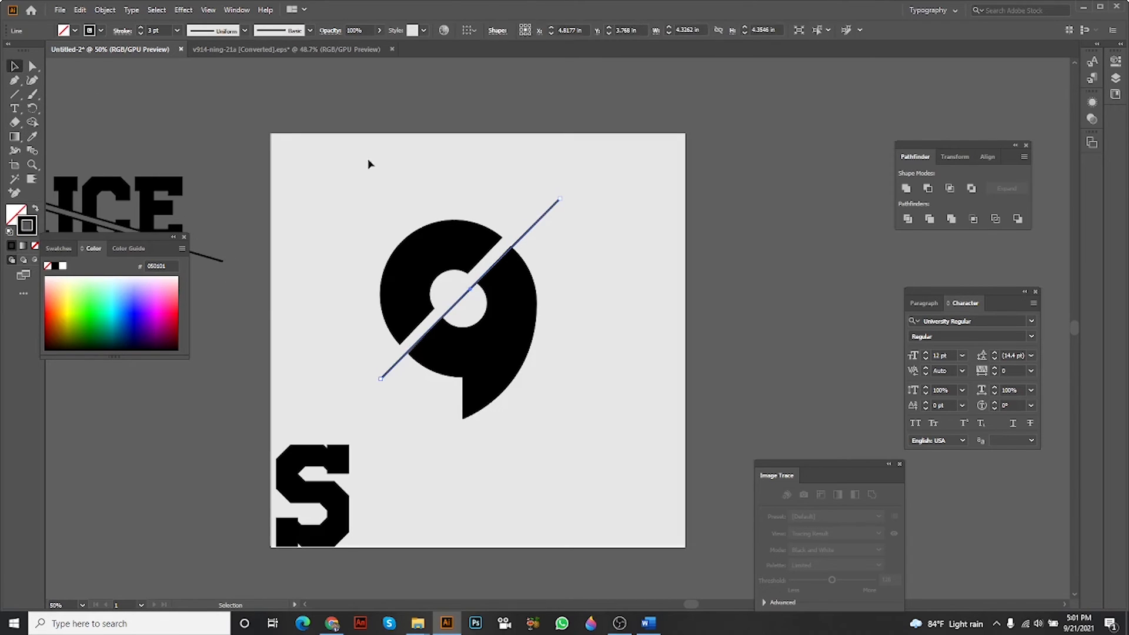
scroll(406, 173, right, 1)
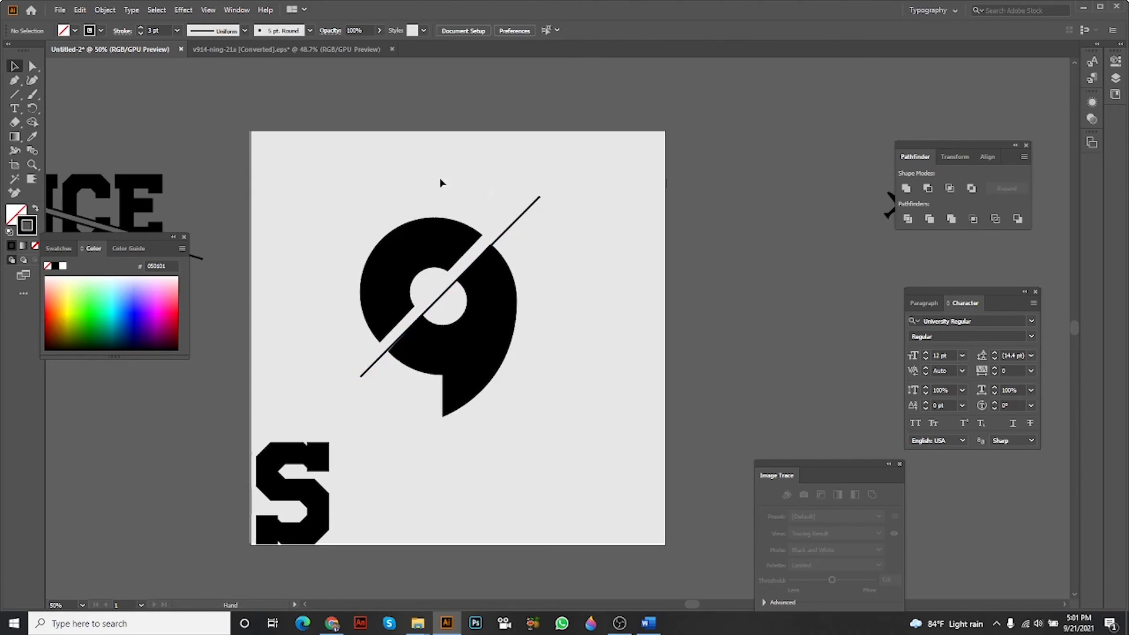
click(142, 27)
click(328, 94)
Place the upper airplane outside the artboard at the upper end of the diagonal line.
scroll(348, 121, right, 3)
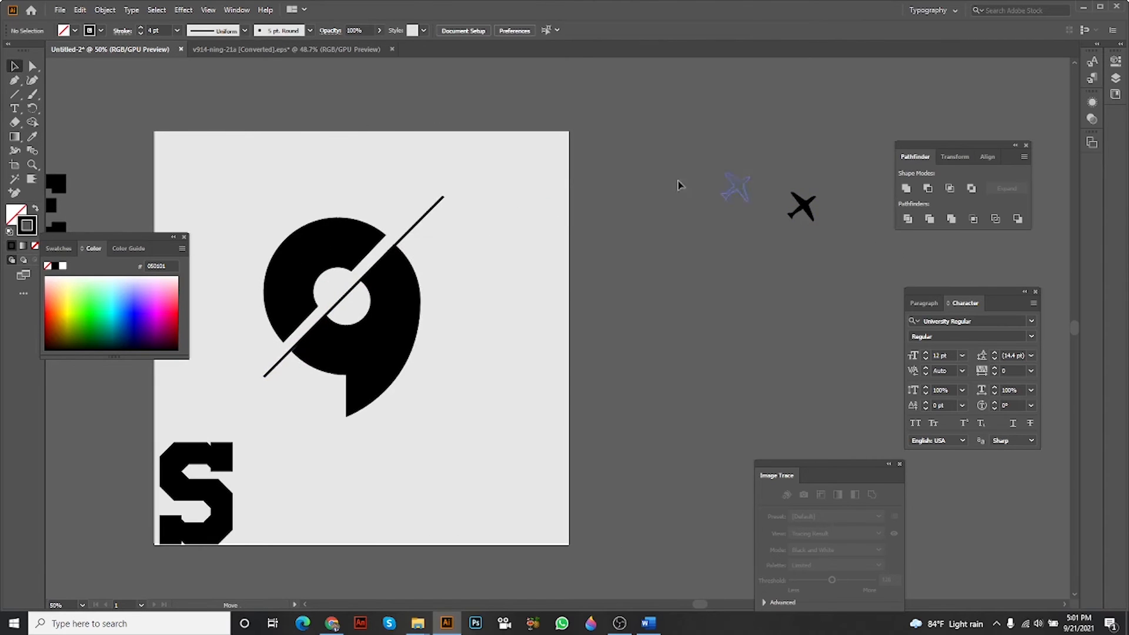
drag(677, 185, 454, 192)
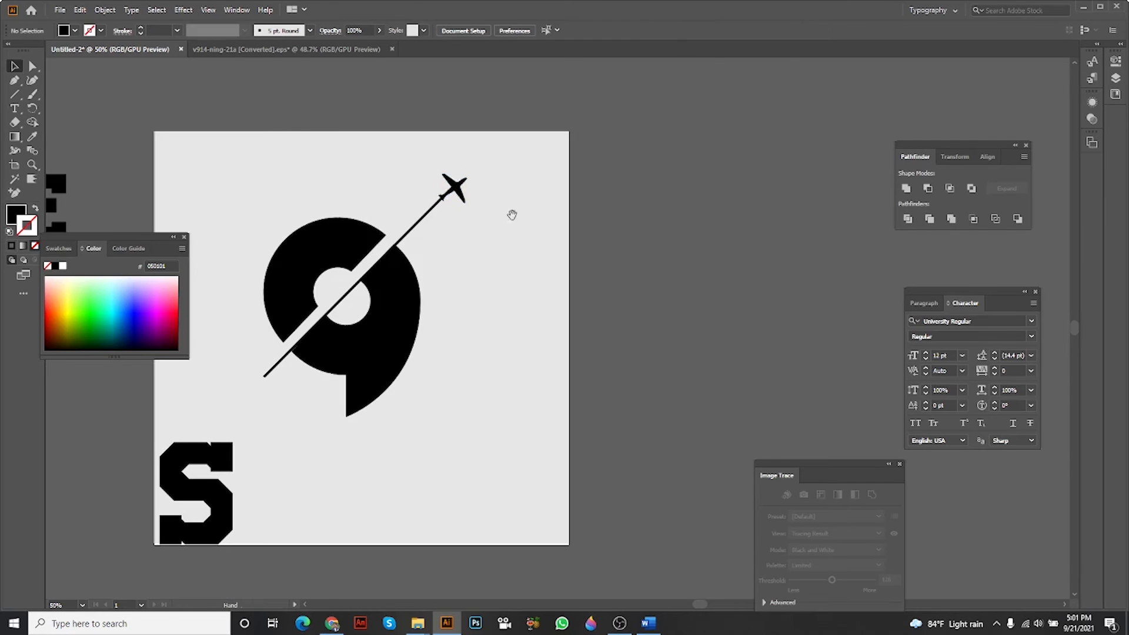
scroll(622, 220, left, 3)
scroll(583, 221, up, 2)
Move the airplane aside and erase the upper end of the diagonal line with the Eraser tool to shorten it.
drag(548, 158, 646, 197)
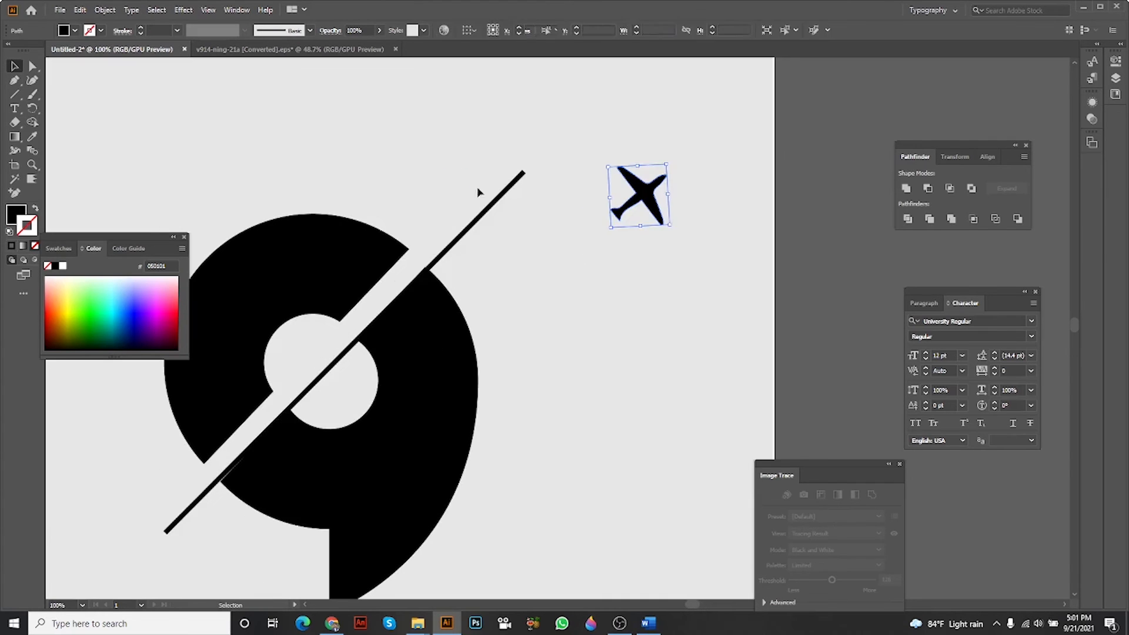
click(491, 205)
click(15, 122)
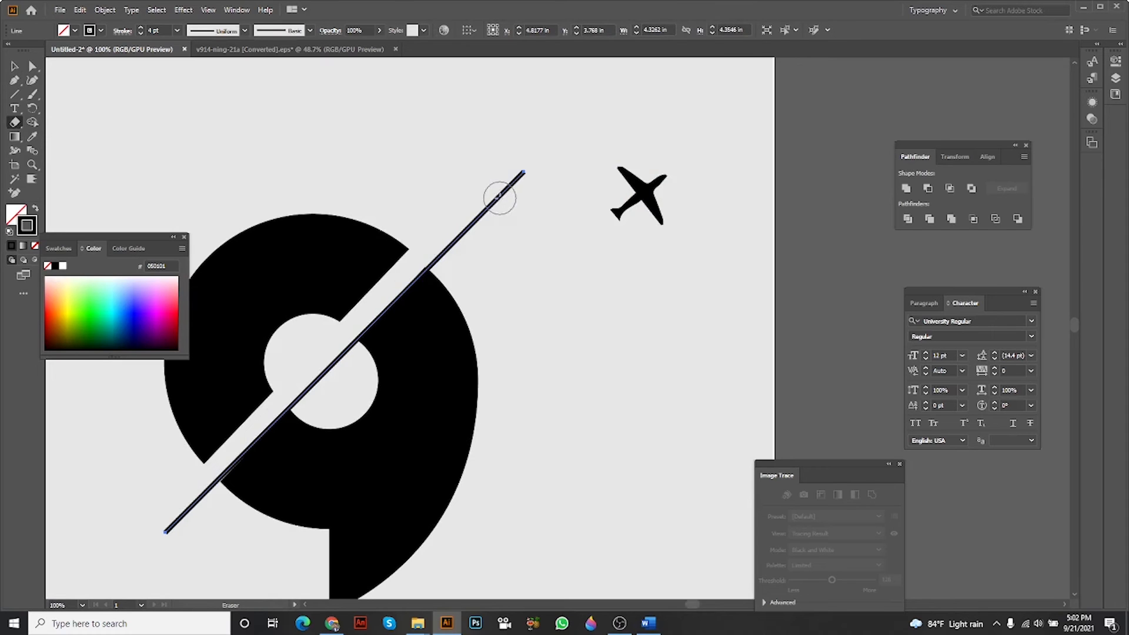
drag(499, 197, 522, 172)
key(v)
click(441, 117)
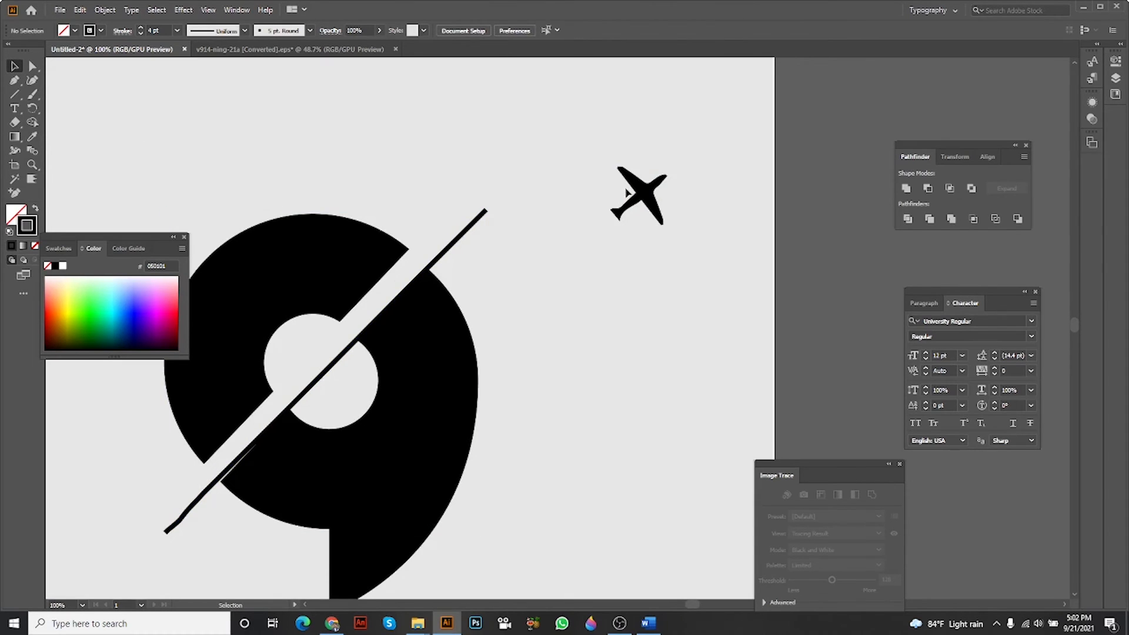
Move the airplane so its tail meets the upper end of the shortened diagonal line.
drag(639, 194, 503, 187)
click(630, 234)
scroll(630, 234, down, 1)
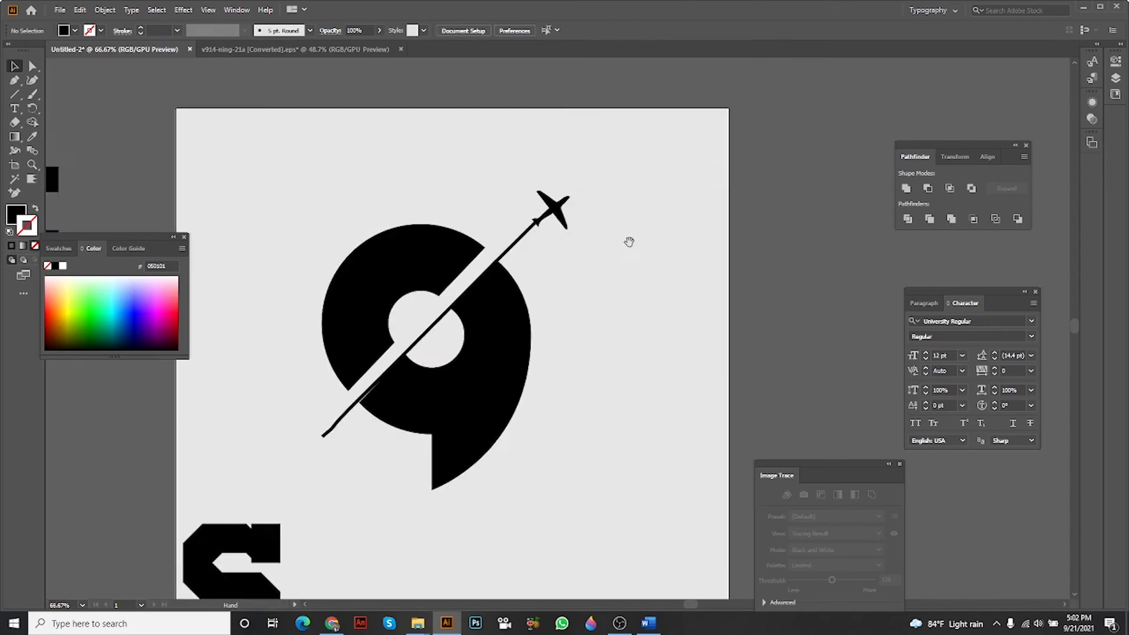
drag(629, 240, 636, 213)
Rotate the airplane slightly counterclockwise to align it with the diagonal line.
scroll(547, 183, up, 1)
scroll(549, 185, up, 2)
click(563, 174)
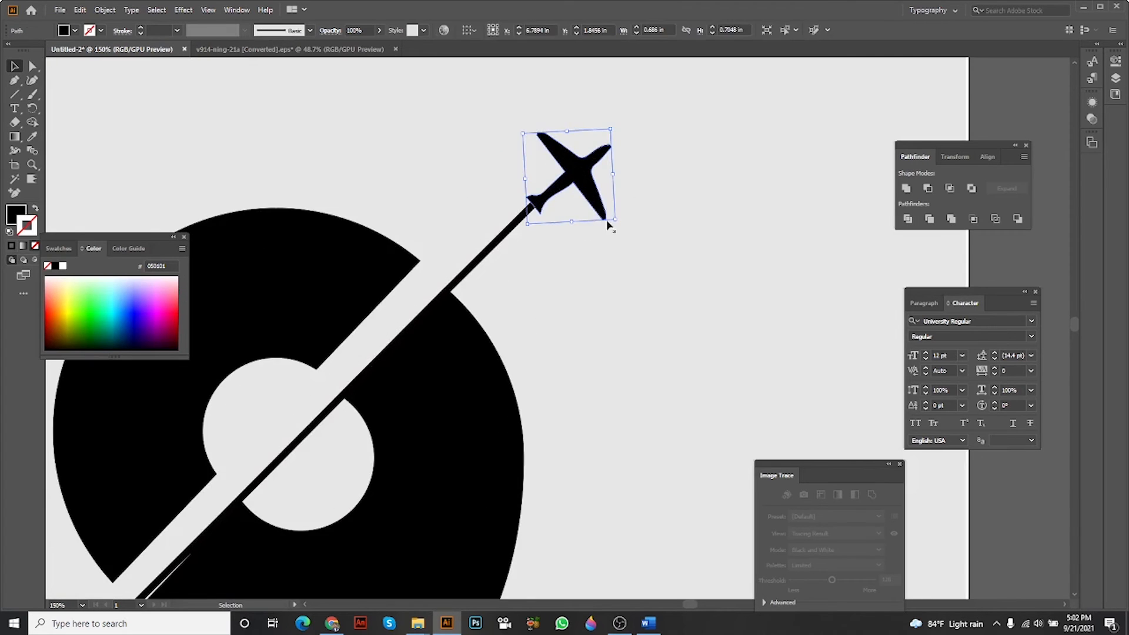
drag(619, 221, 655, 234)
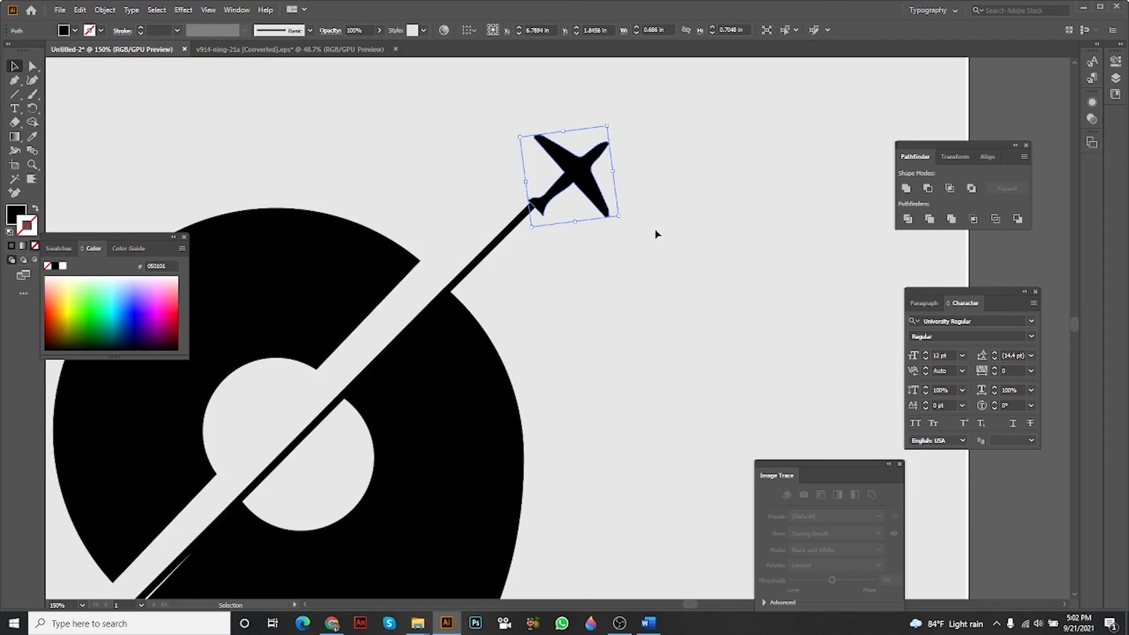
click(655, 234)
click(542, 205)
click(586, 226)
scroll(587, 225, down, 2)
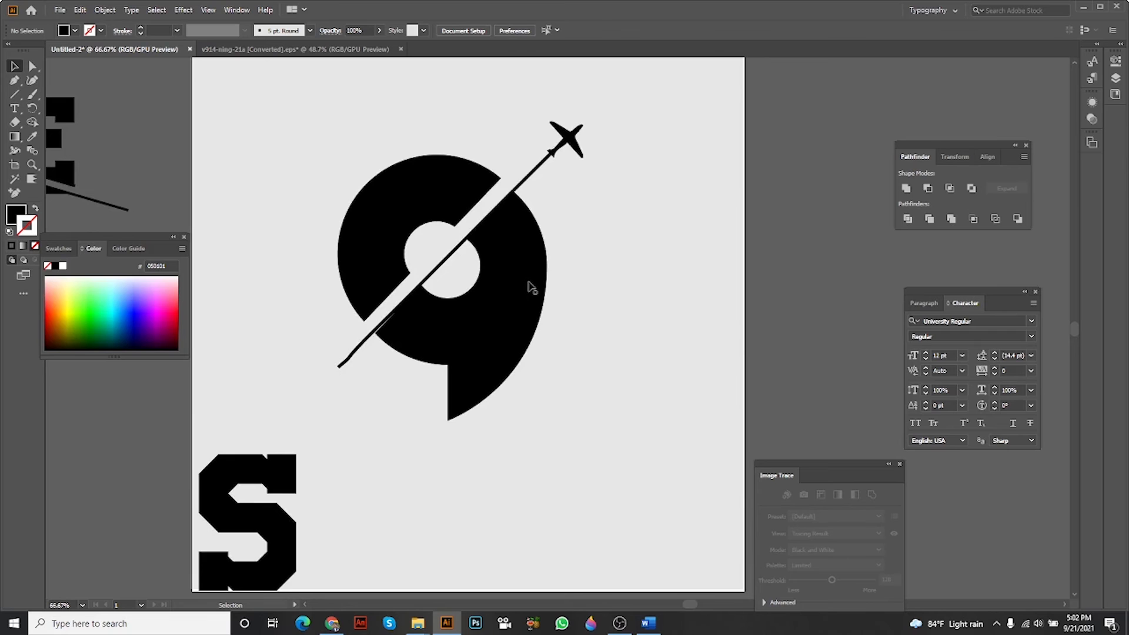
Move the S off the artboard and shift the complete 9 and airplane design closer to the artboard's centre.
scroll(531, 287, down, 2)
drag(406, 377, 261, 429)
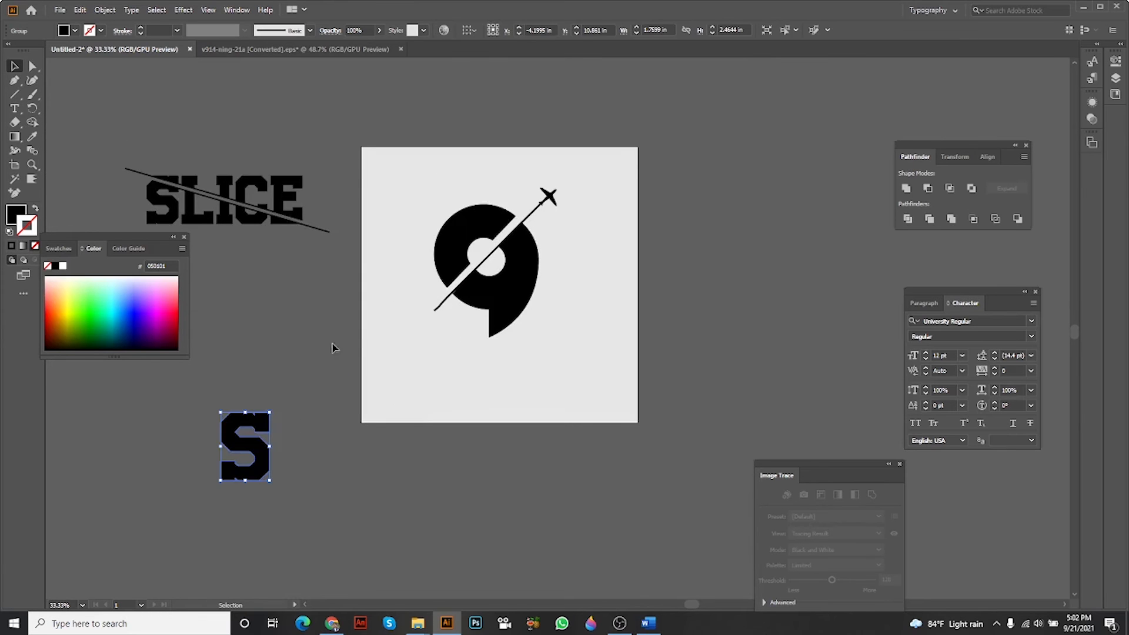
scroll(594, 202, up, 3)
click(492, 307)
scroll(503, 309, up, 1)
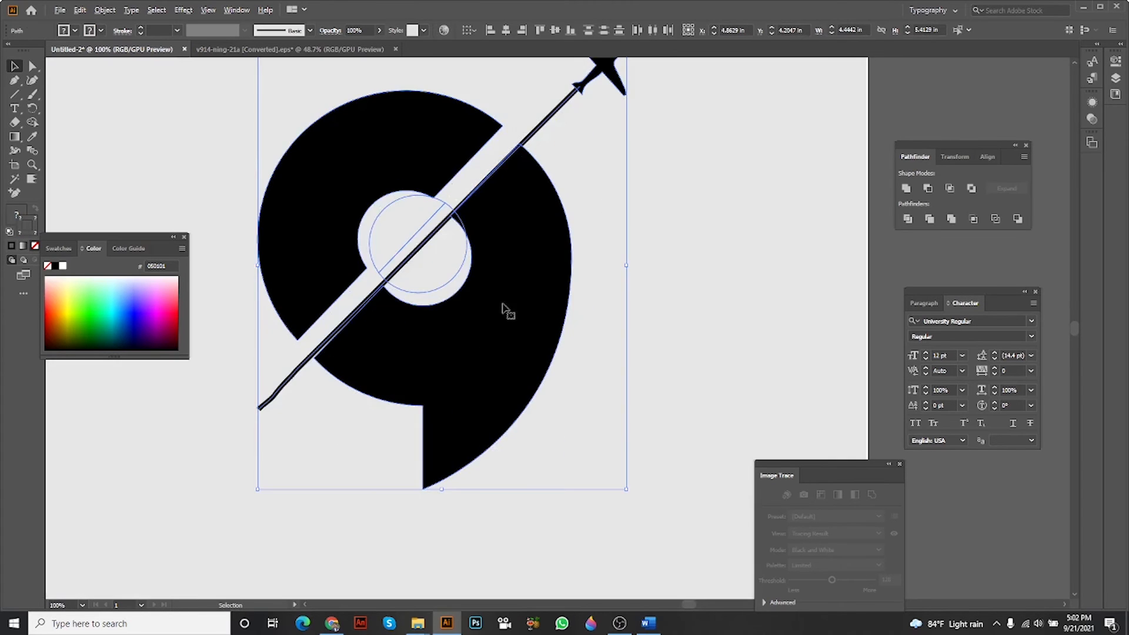
drag(503, 304, 522, 329)
click(756, 264)
scroll(755, 265, down, 1)
drag(729, 262, 683, 279)
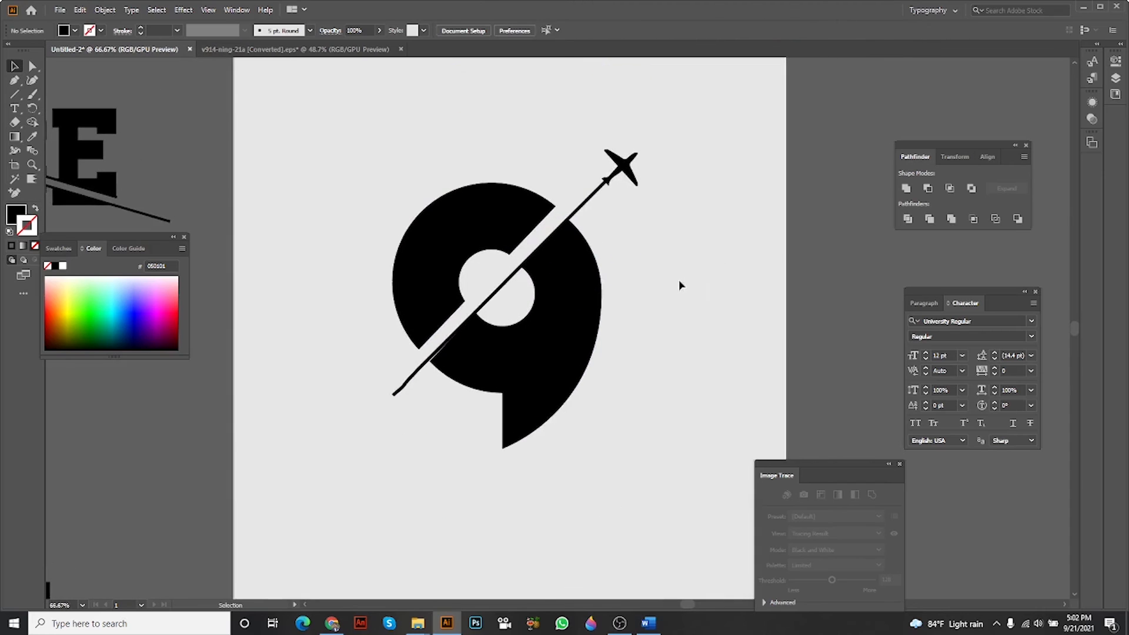
scroll(680, 280, up, 1)
scroll(671, 284, down, 1)
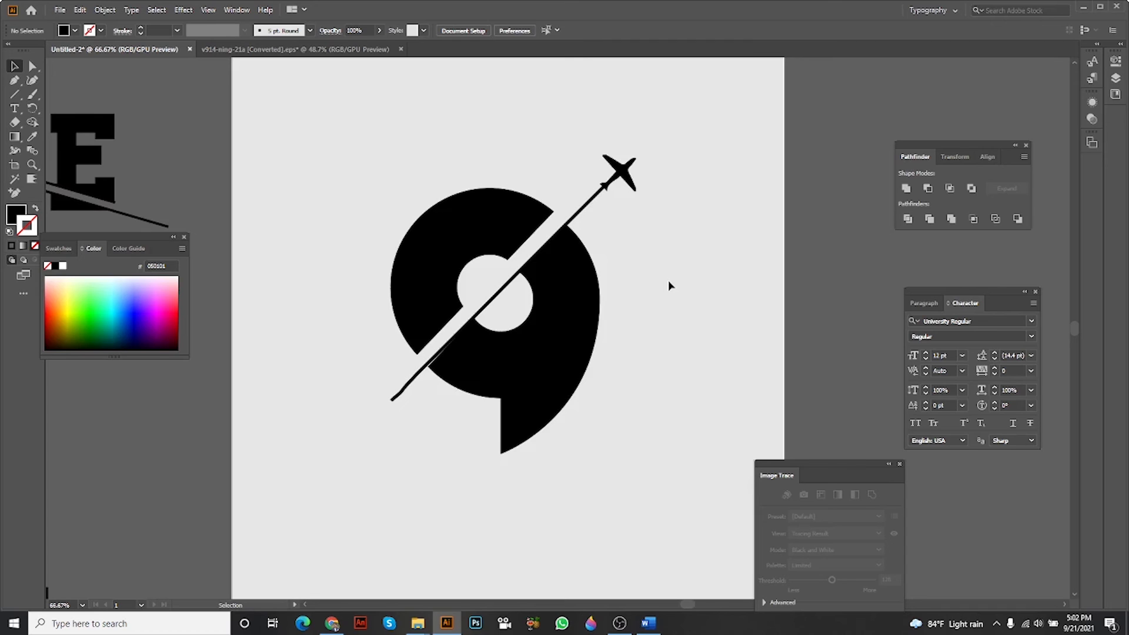
scroll(645, 228, down, 1)
scroll(610, 241, up, 1)
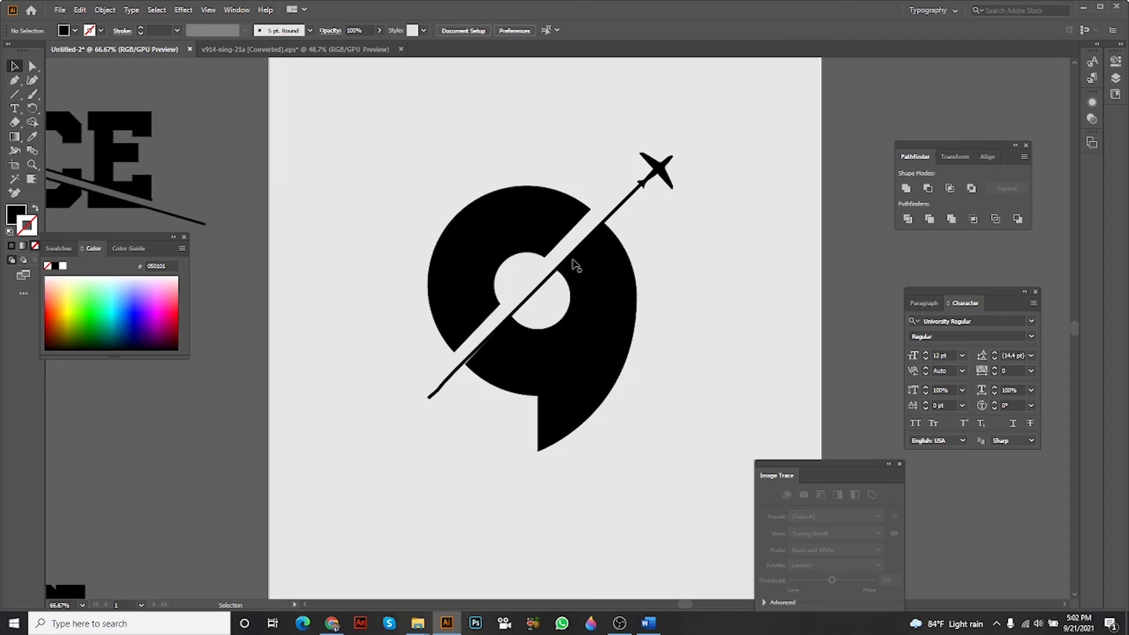
scroll(574, 264, down, 2)
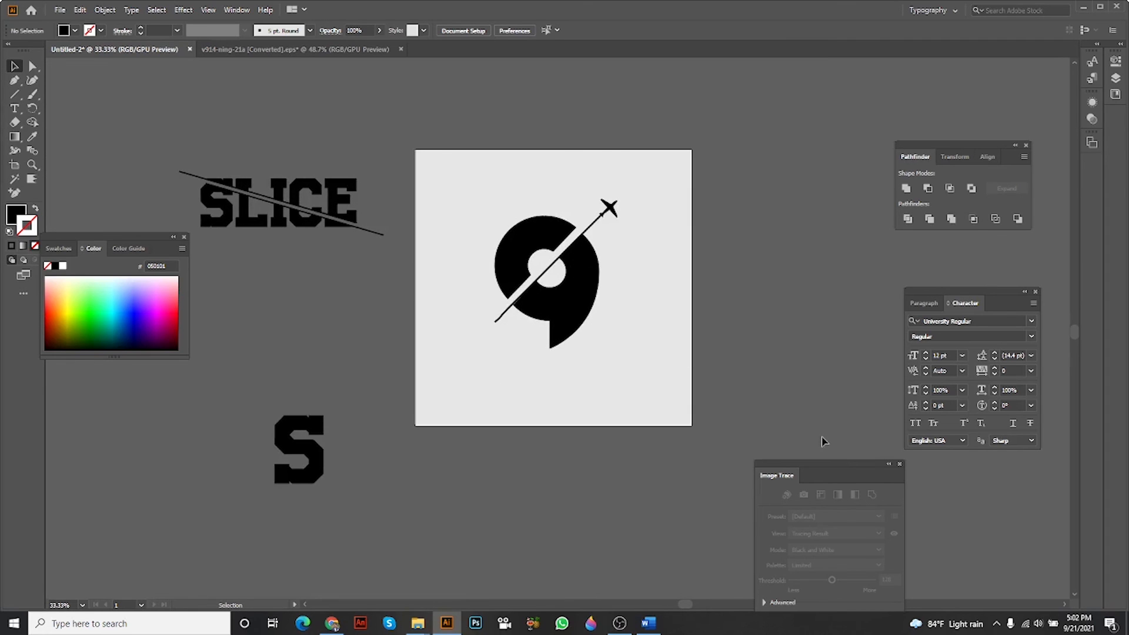
scroll(823, 441, up, 2)
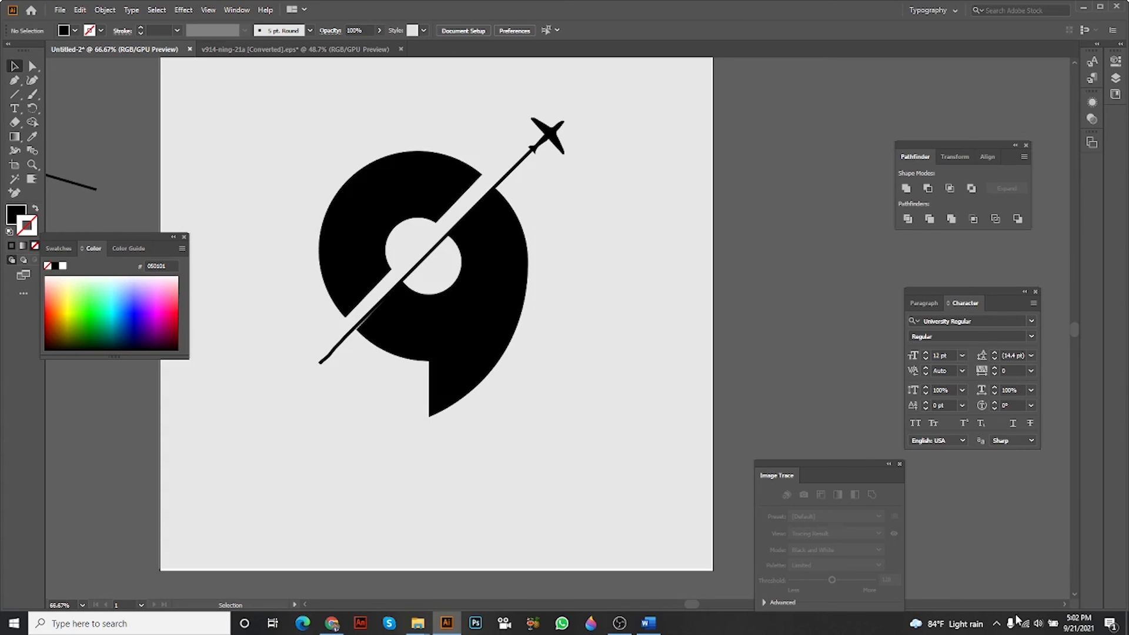
click(994, 626)
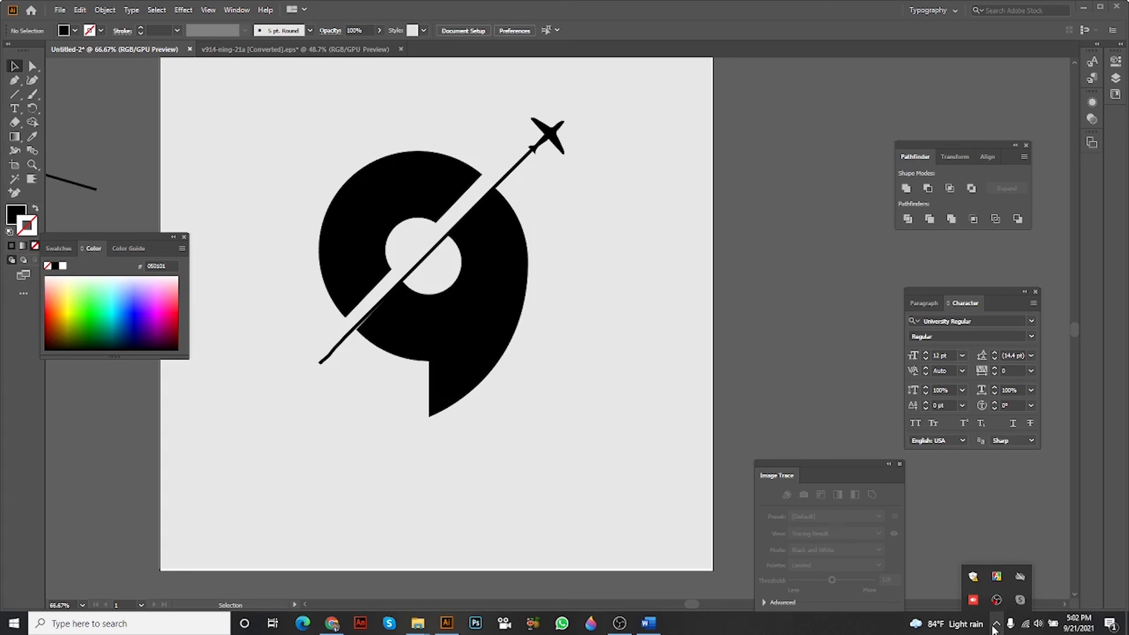
click(621, 624)
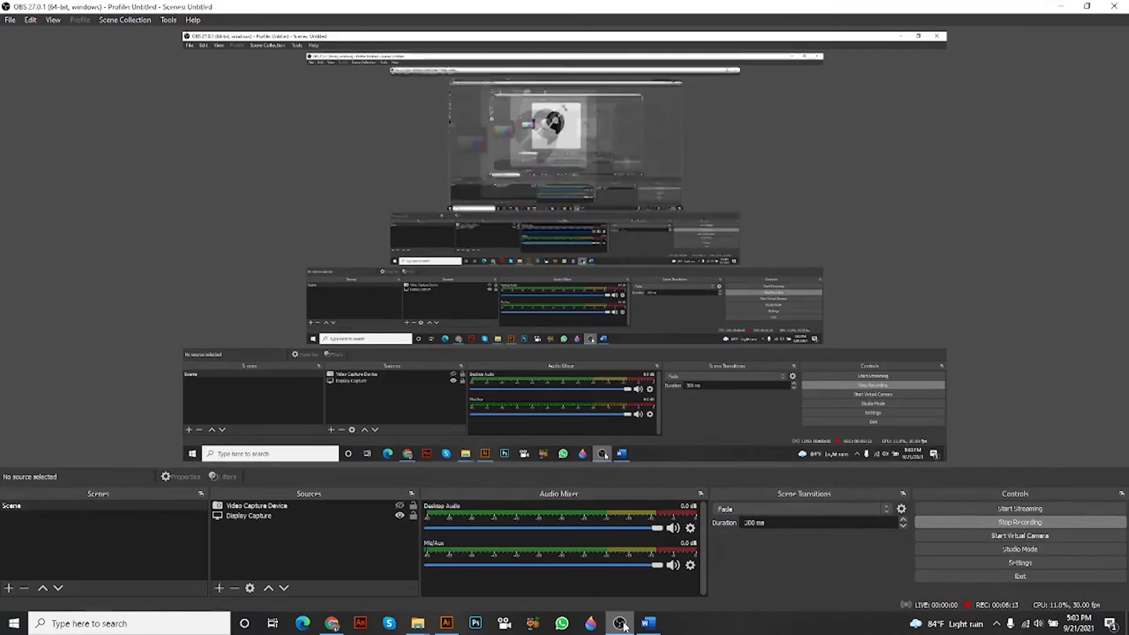